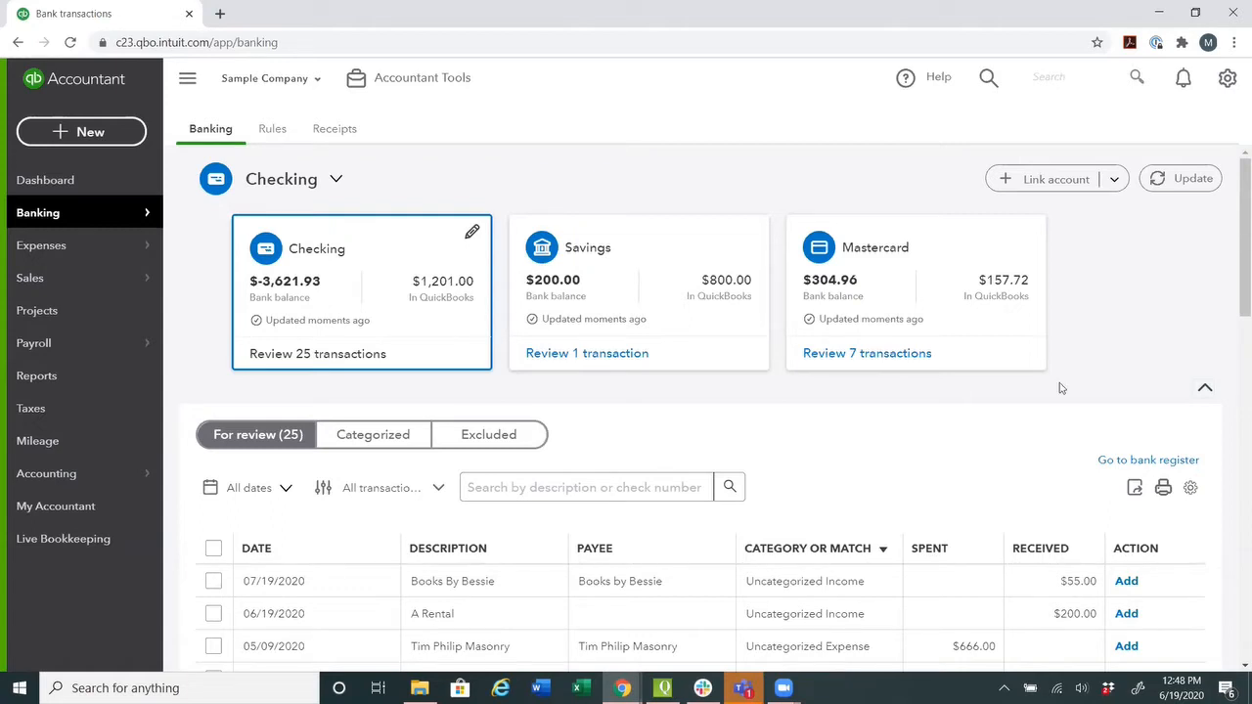
Open the 05/09/2020 Tim Philip Masonry transaction in the Checking review list and select the vendor Tim Philip Masonry as its payee
{"action": "mouse_move", "coordinate": [117, 243]}
{"action": "scroll", "coordinate": [743, 410], "scroll_direction": "down", "scroll_amount": 2}
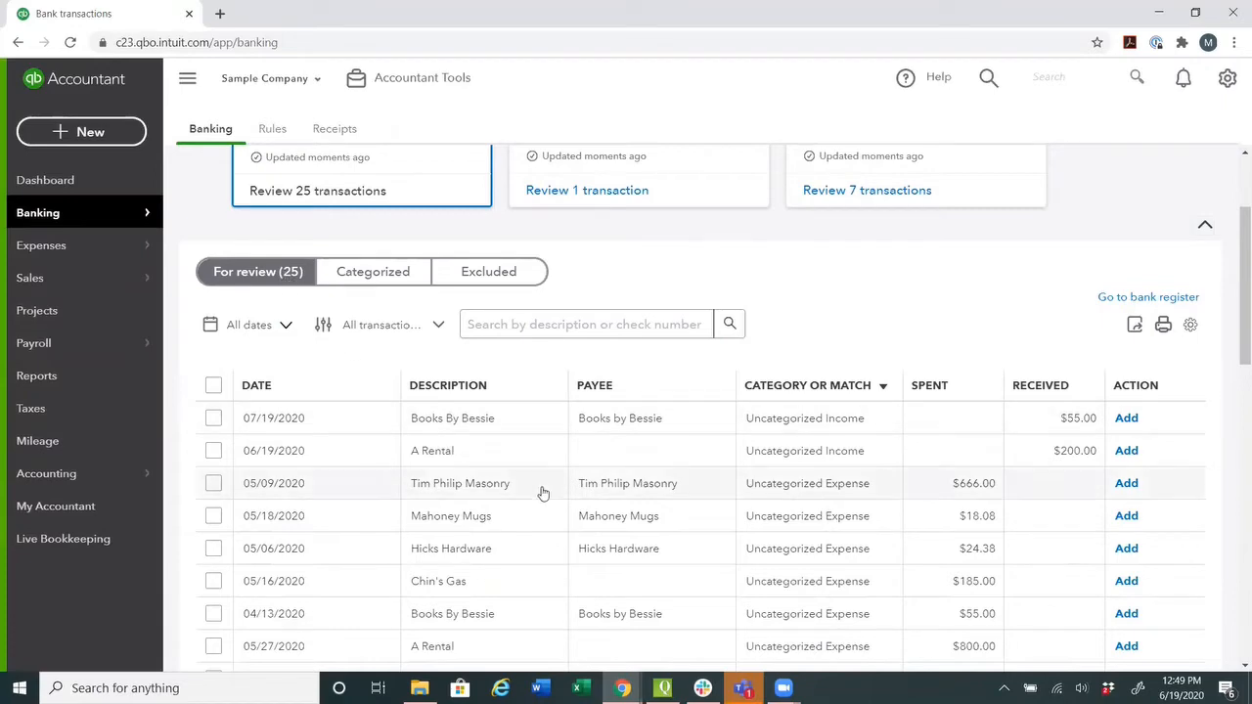
{"action": "scroll", "coordinate": [532, 489], "scroll_direction": "down", "scroll_amount": 3}
{"action": "scroll", "coordinate": [525, 463], "scroll_direction": "up", "scroll_amount": 1}
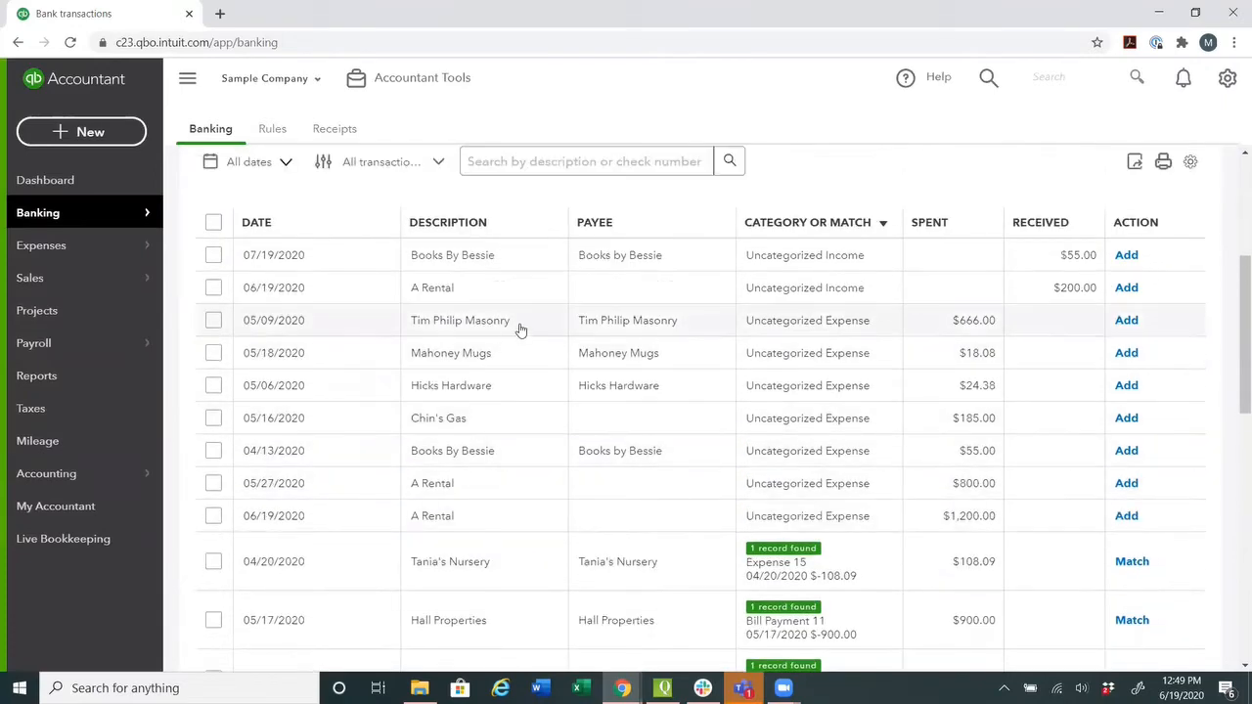
{"action": "left_click", "coordinate": [504, 326]}
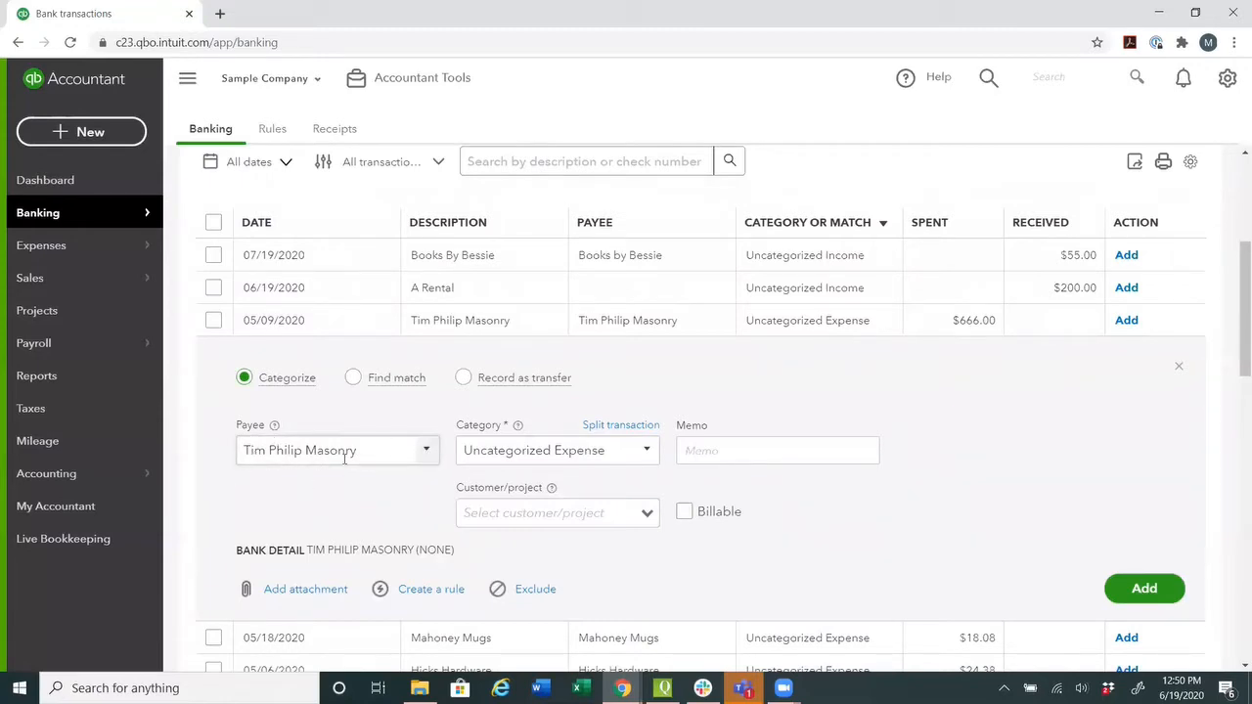
{"action": "left_click", "coordinate": [428, 453]}
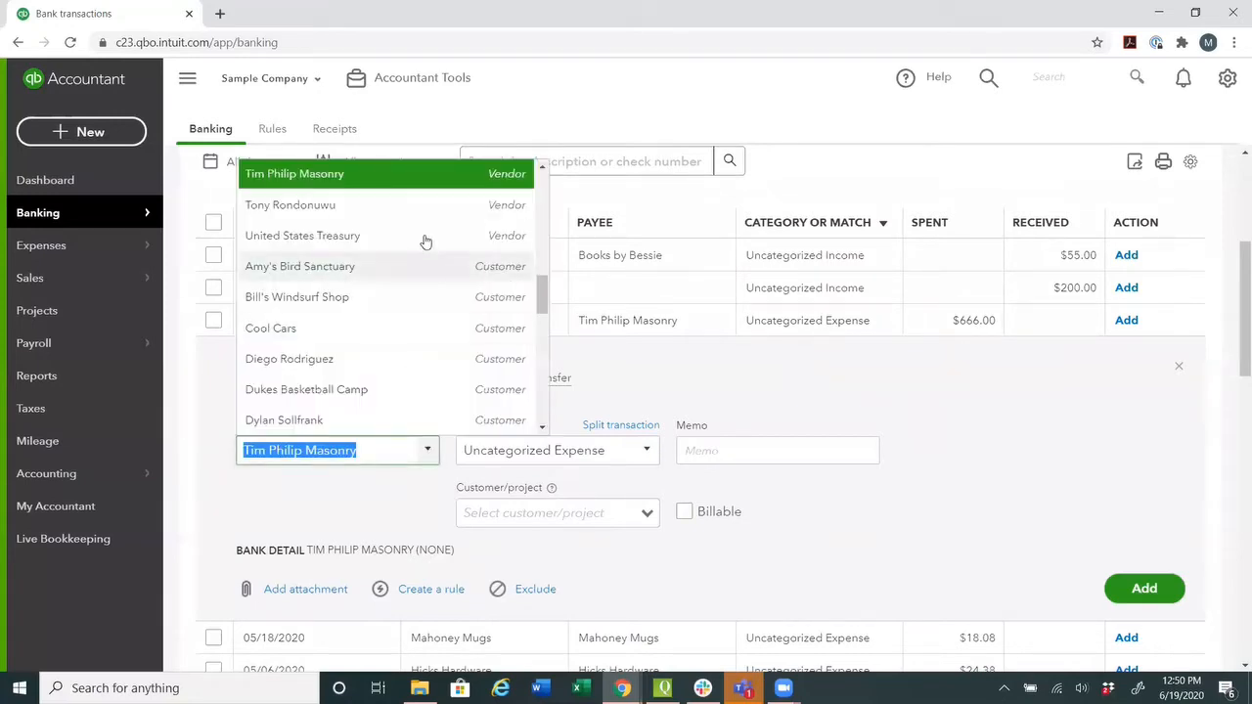
{"action": "left_click", "coordinate": [418, 178]}
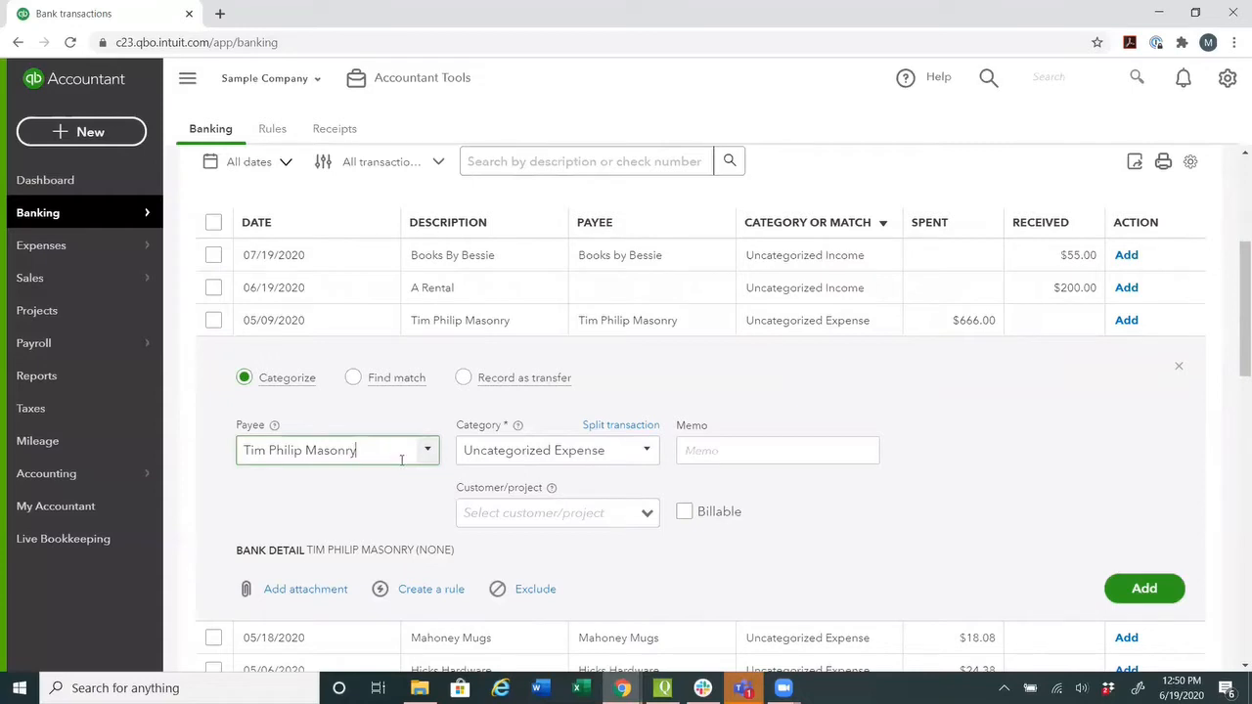
Set the Tim Philip Masonry transaction's category to Building Repairs under Maintenance and Repair
{"action": "left_click", "coordinate": [650, 451]}
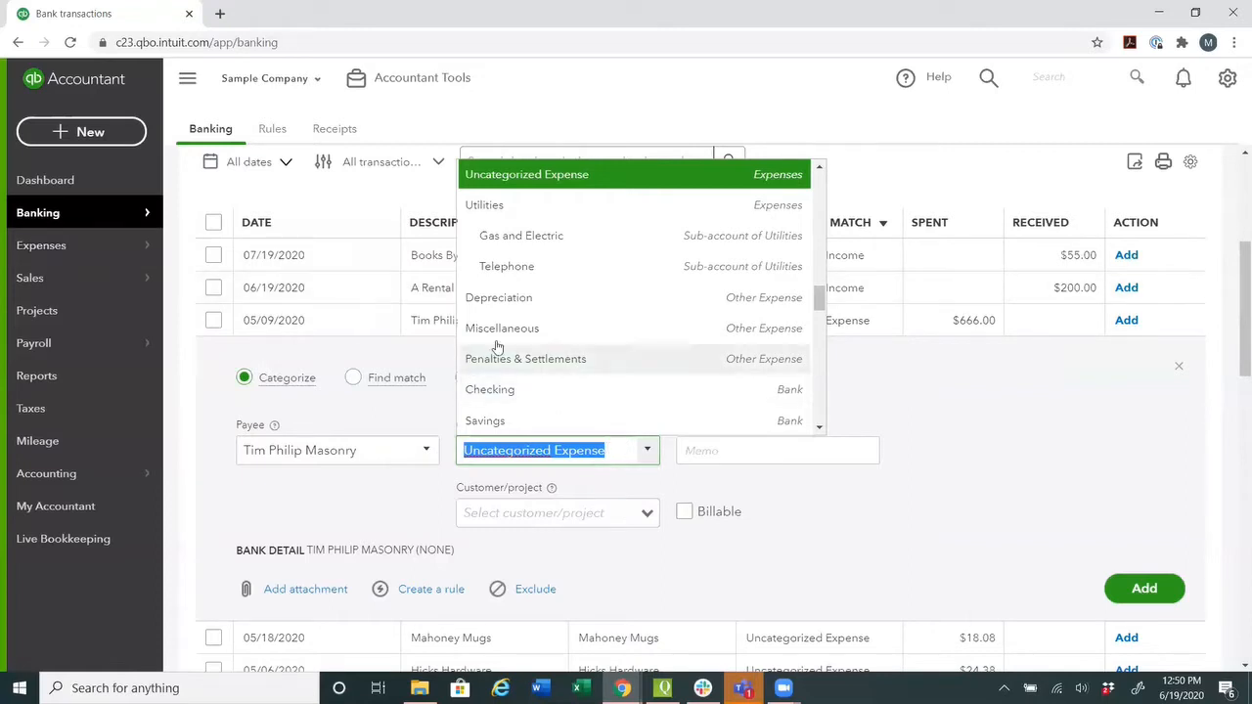
{"action": "scroll", "coordinate": [558, 332], "scroll_direction": "up", "scroll_amount": 3}
{"action": "scroll", "coordinate": [587, 334], "scroll_direction": "up", "scroll_amount": 5}
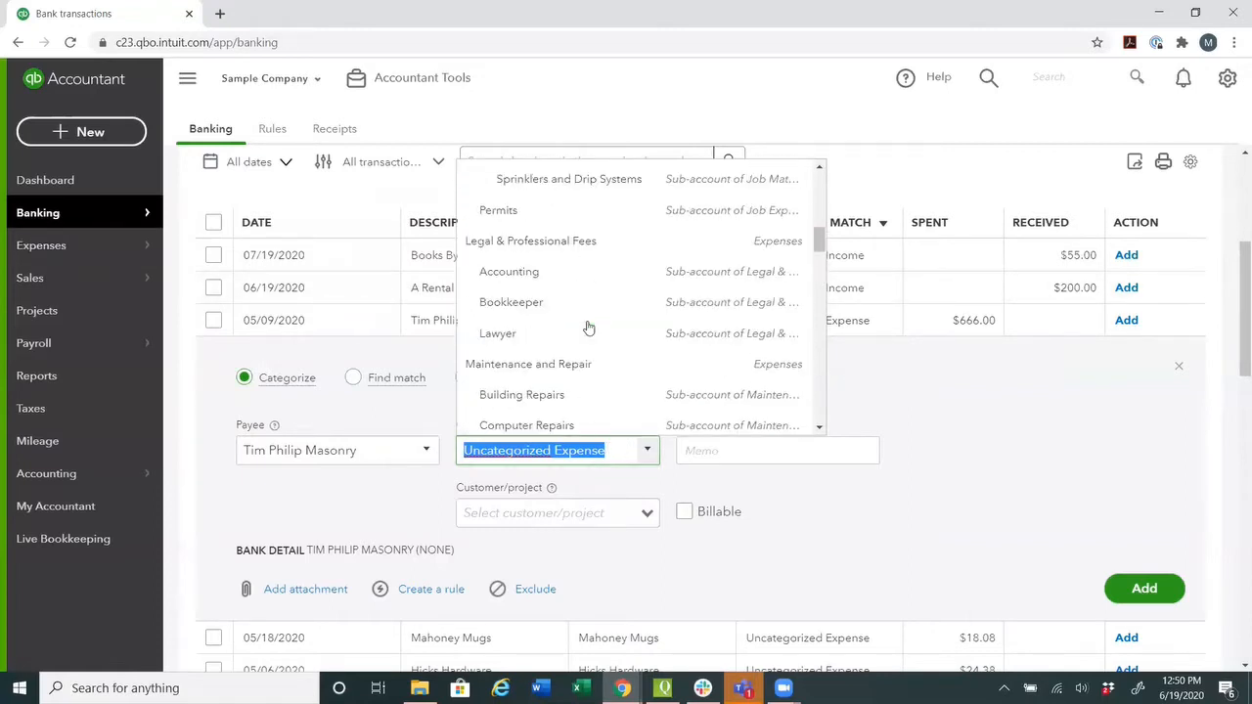
{"action": "scroll", "coordinate": [596, 341], "scroll_direction": "down", "scroll_amount": 1}
{"action": "scroll", "coordinate": [606, 347], "scroll_direction": "down", "scroll_amount": 1}
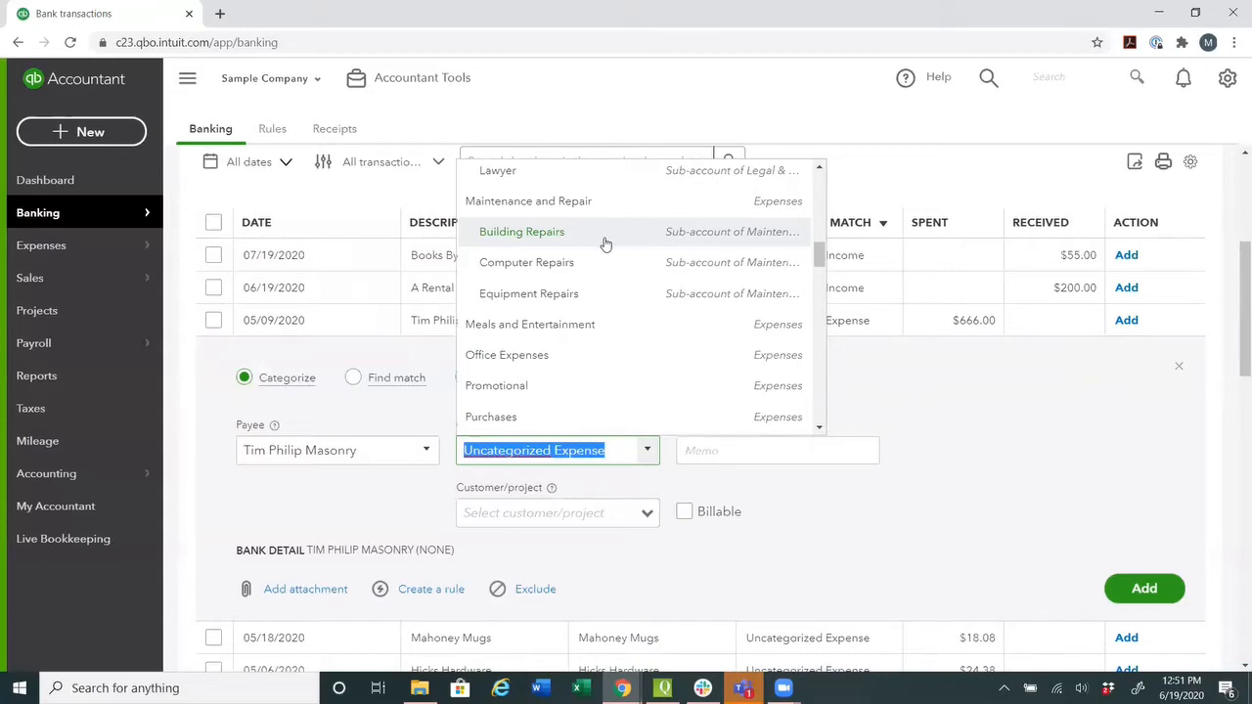
{"action": "left_click", "coordinate": [540, 237]}
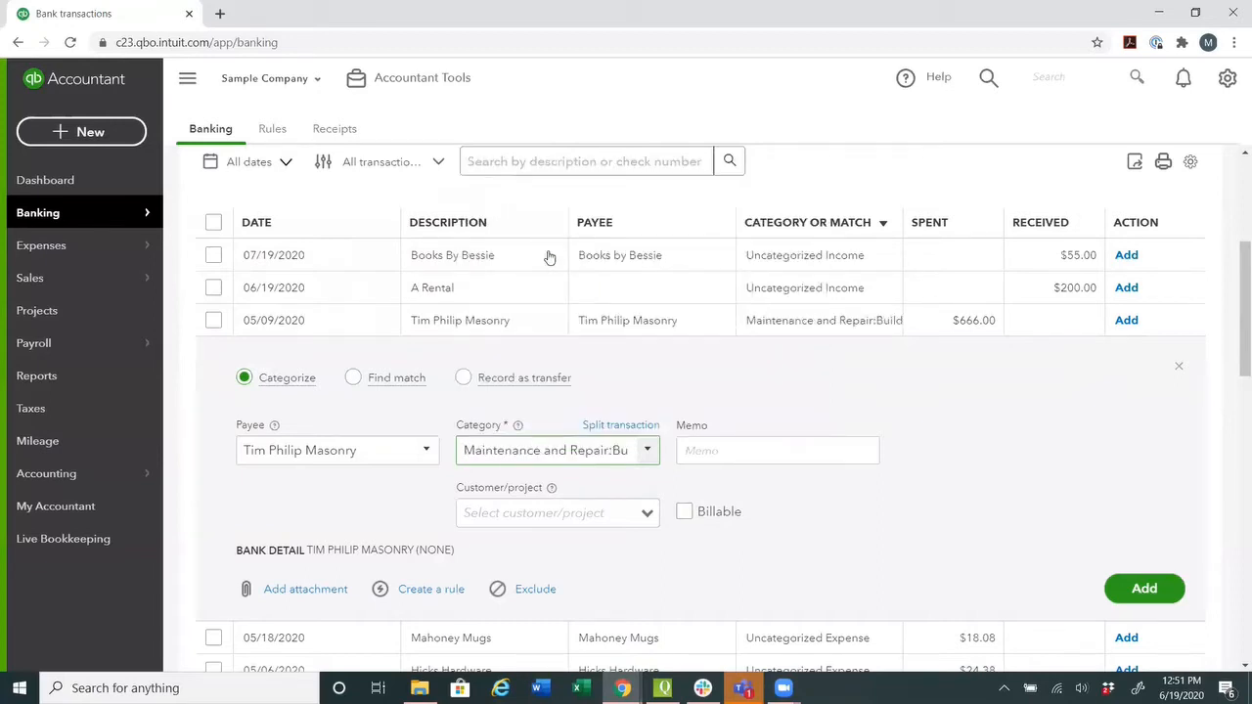
{"action": "left_click", "coordinate": [647, 452]}
{"action": "scroll", "coordinate": [622, 290], "scroll_direction": "up", "scroll_amount": 2}
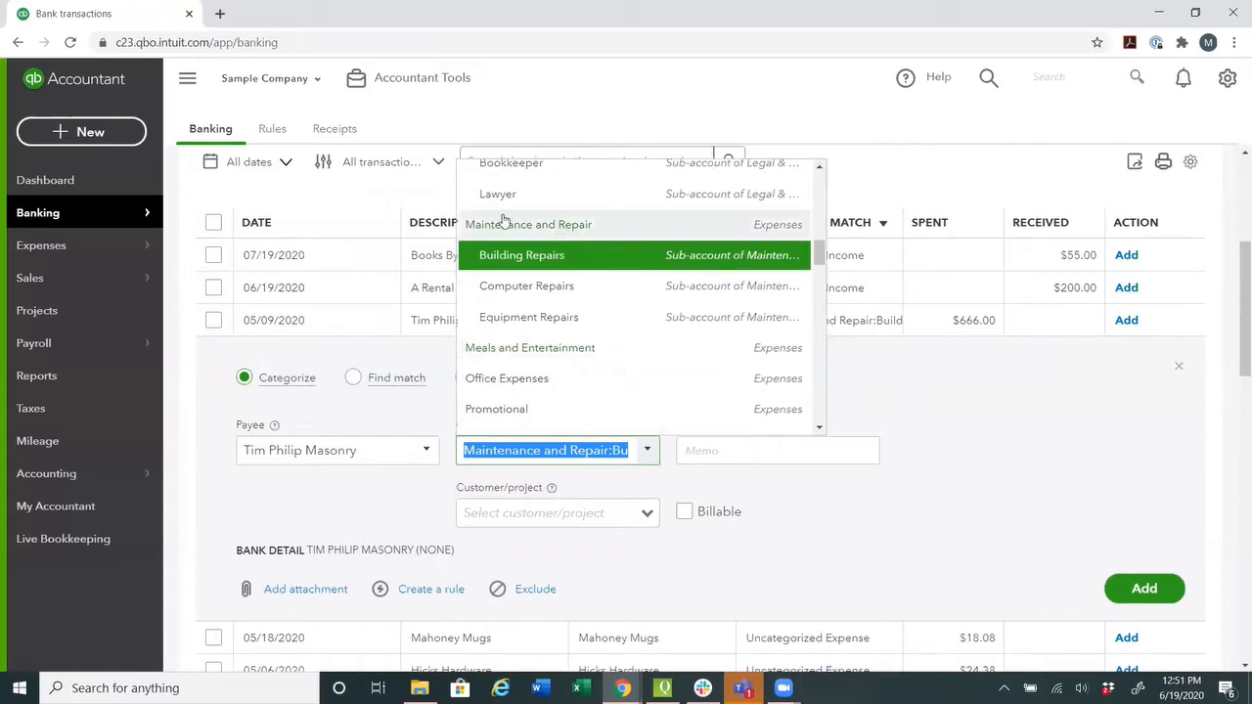
{"action": "left_click", "coordinate": [562, 257]}
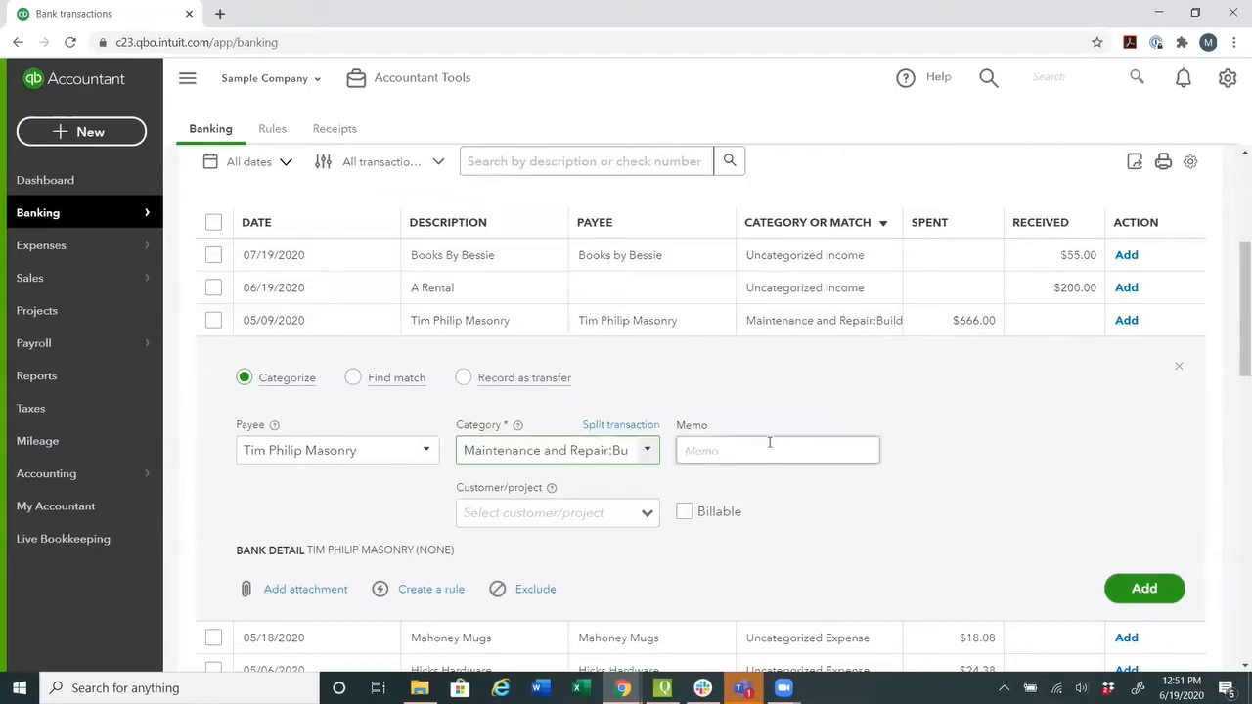
Enter the memo "Building A" for the Tim Philip Masonry transaction and add it to the books
{"action": "left_click", "coordinate": [772, 443]}
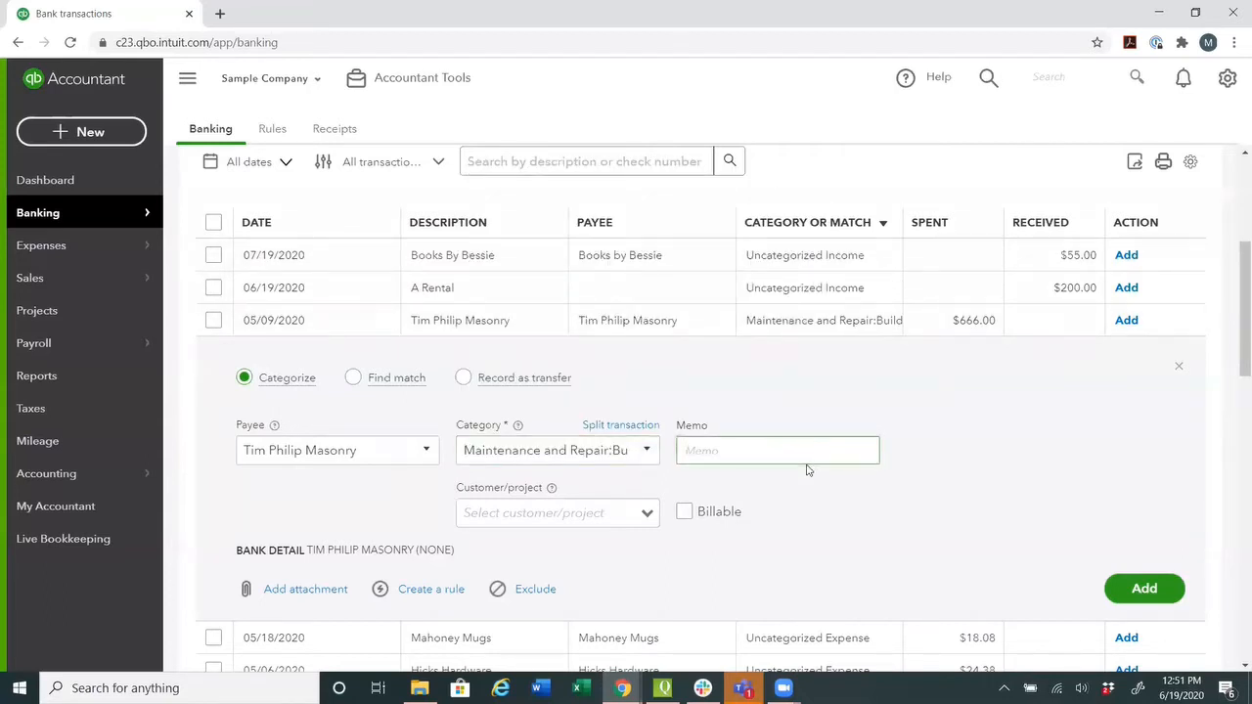
{"action": "type", "text": "Building A"}
{"action": "left_click", "coordinate": [1144, 587]}
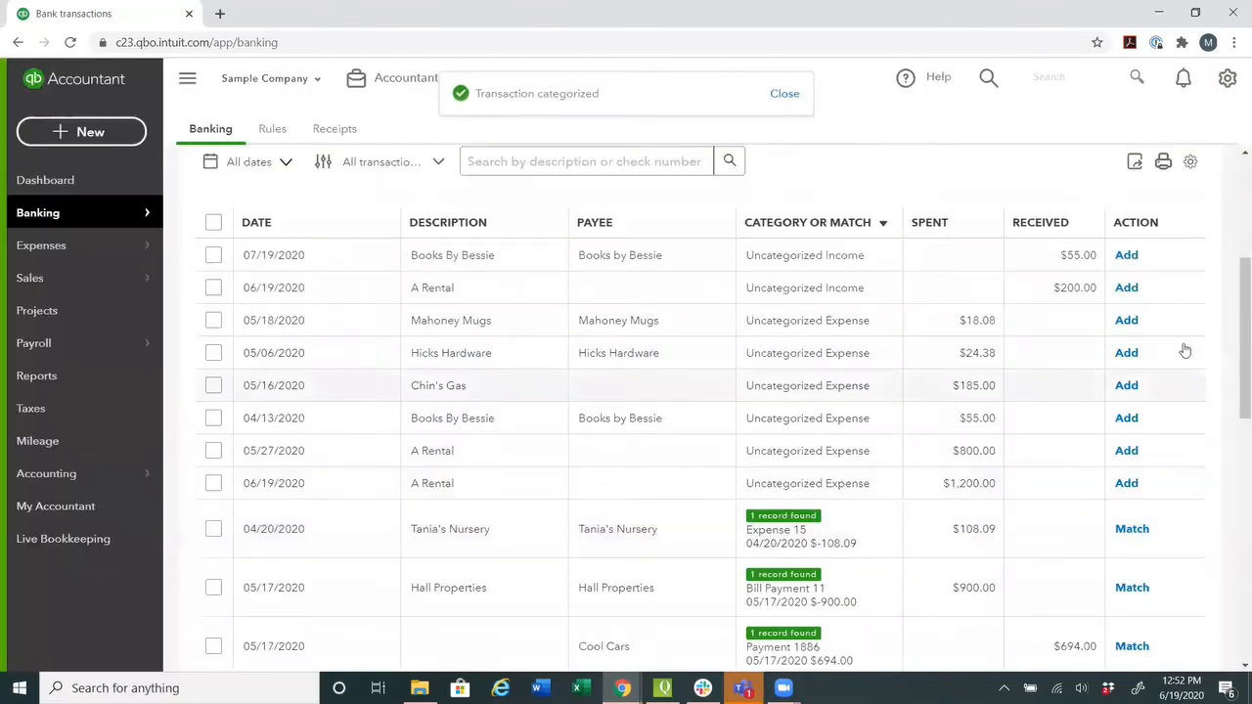
Open the Checking bank register and examine the 05/09/2020 Tim Philip Masonry entry
{"action": "scroll", "coordinate": [1059, 427], "scroll_direction": "up", "scroll_amount": 2}
{"action": "scroll", "coordinate": [1103, 358], "scroll_direction": "up", "scroll_amount": 2}
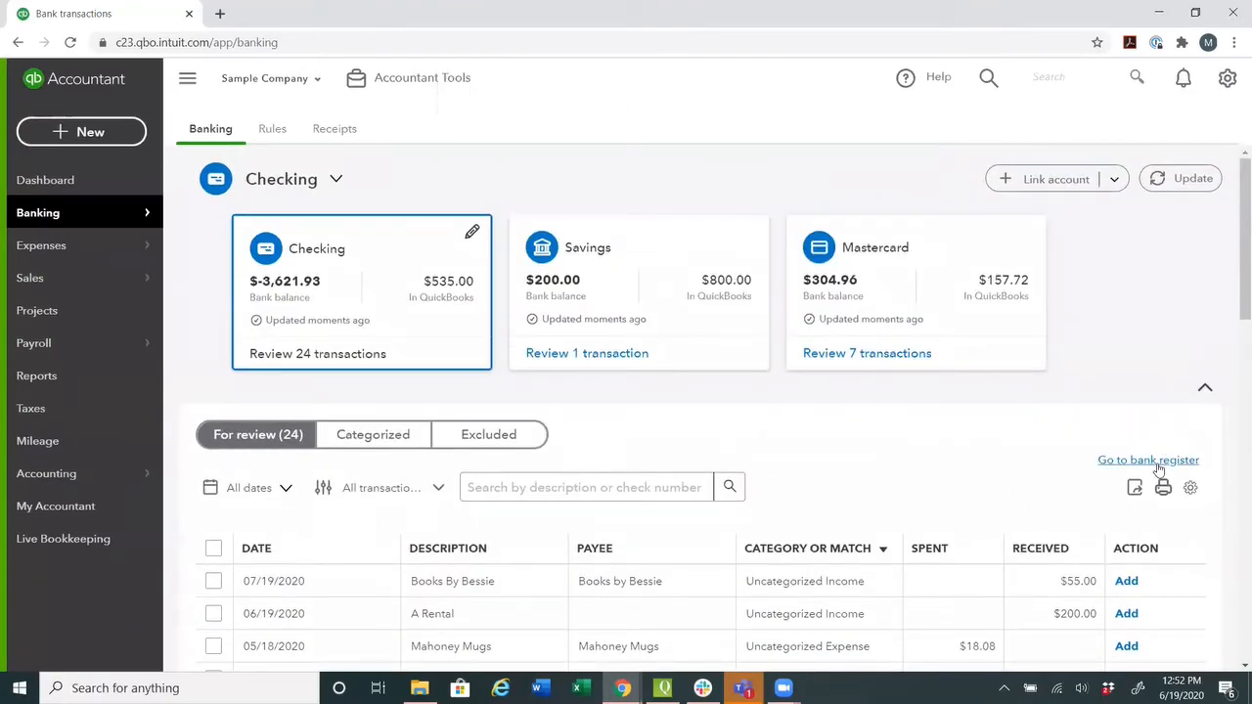
{"action": "left_click", "coordinate": [1157, 463]}
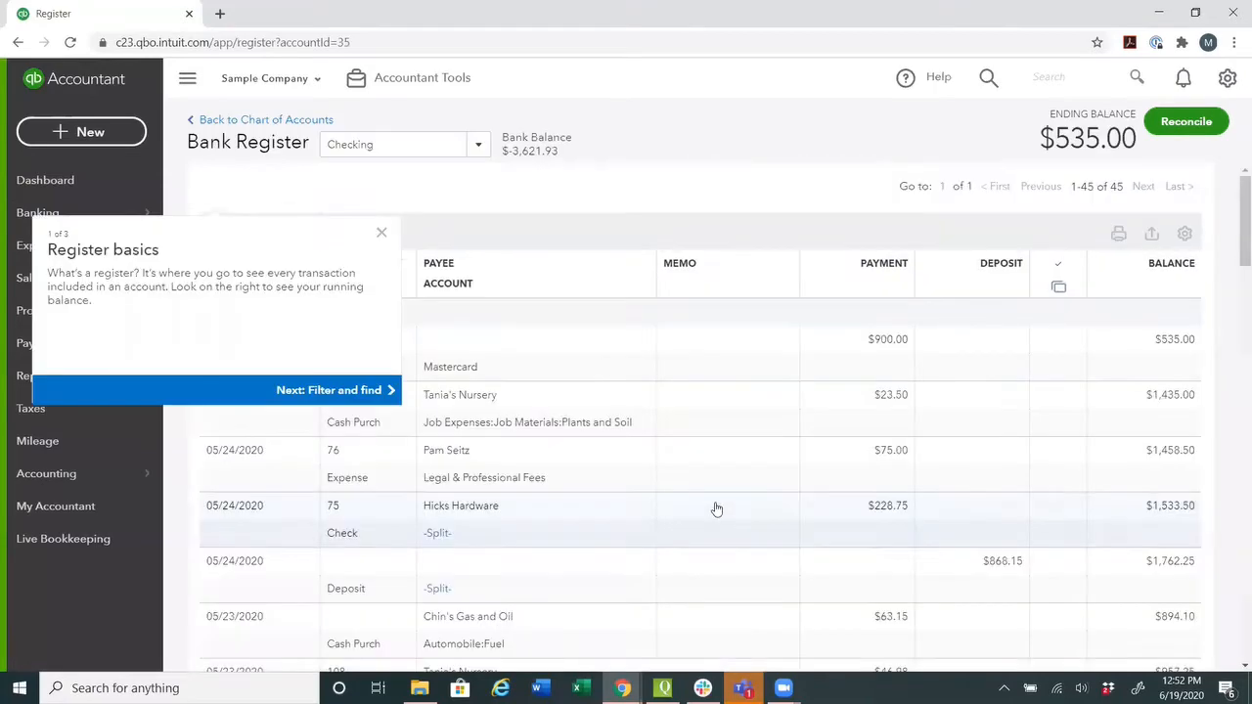
{"action": "left_click", "coordinate": [385, 271]}
{"action": "scroll", "coordinate": [684, 506], "scroll_direction": "down", "scroll_amount": 10}
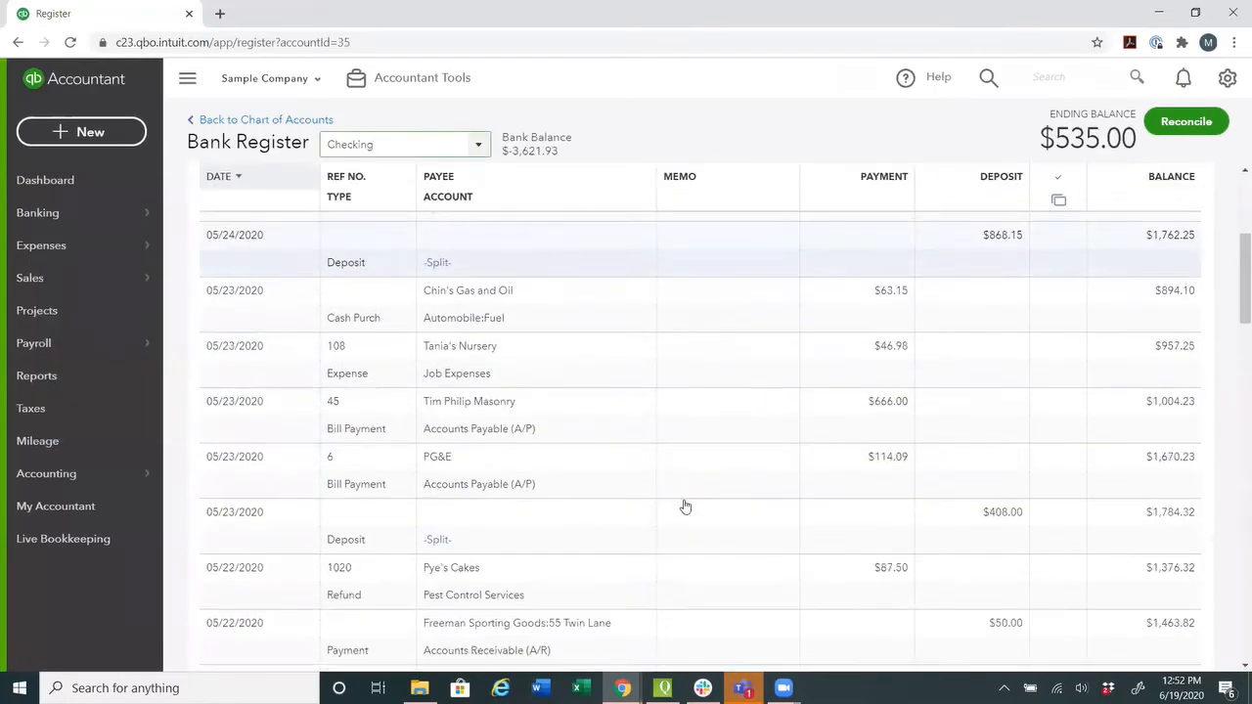
{"action": "scroll", "coordinate": [683, 504], "scroll_direction": "down", "scroll_amount": 8}
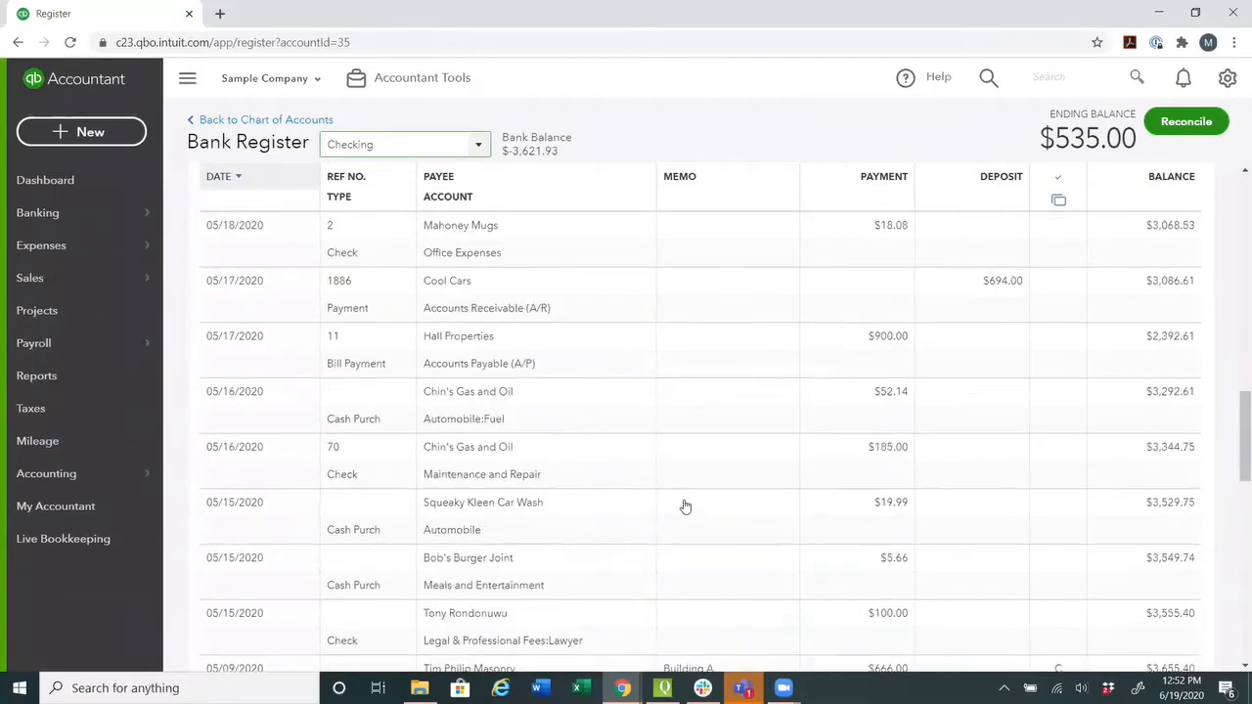
{"action": "scroll", "coordinate": [635, 492], "scroll_direction": "up", "scroll_amount": 1}
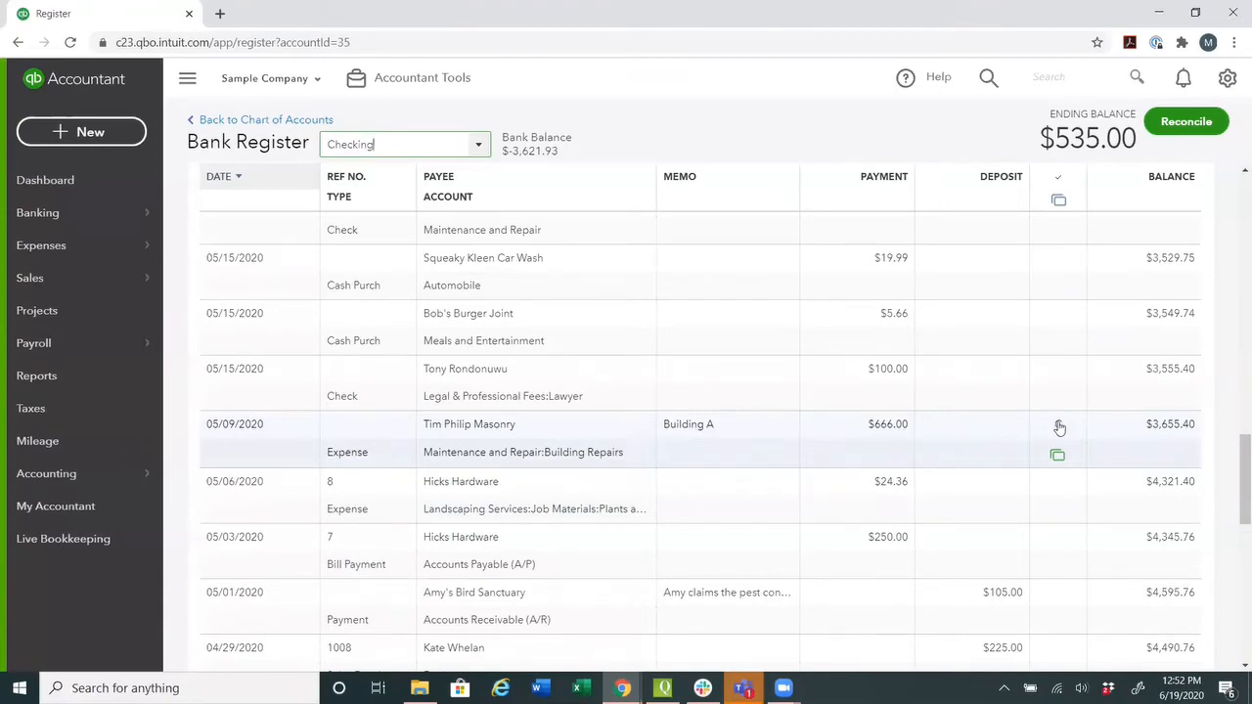
{"action": "scroll", "coordinate": [1056, 428], "scroll_direction": "up", "scroll_amount": 10}
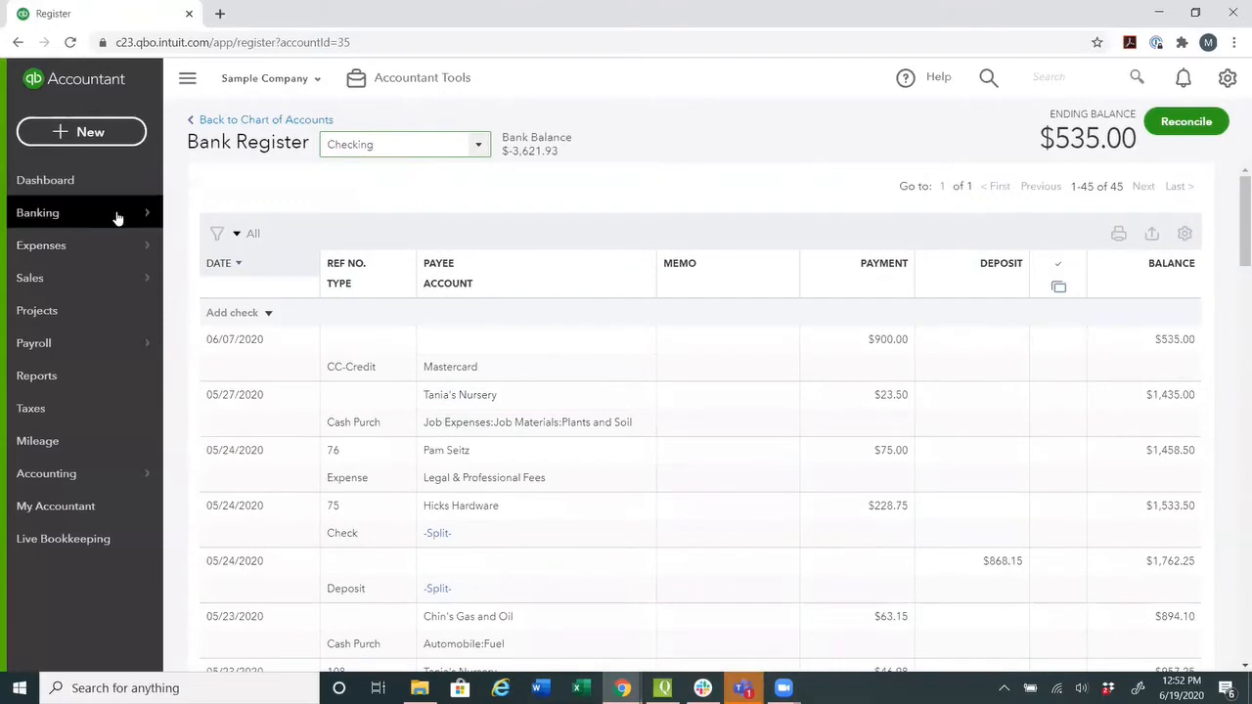
Return to the bank transactions list and open the 05/27/2020 A Rental transaction for $800.00
{"action": "mouse_move", "coordinate": [117, 212]}
{"action": "left_click", "coordinate": [181, 209]}
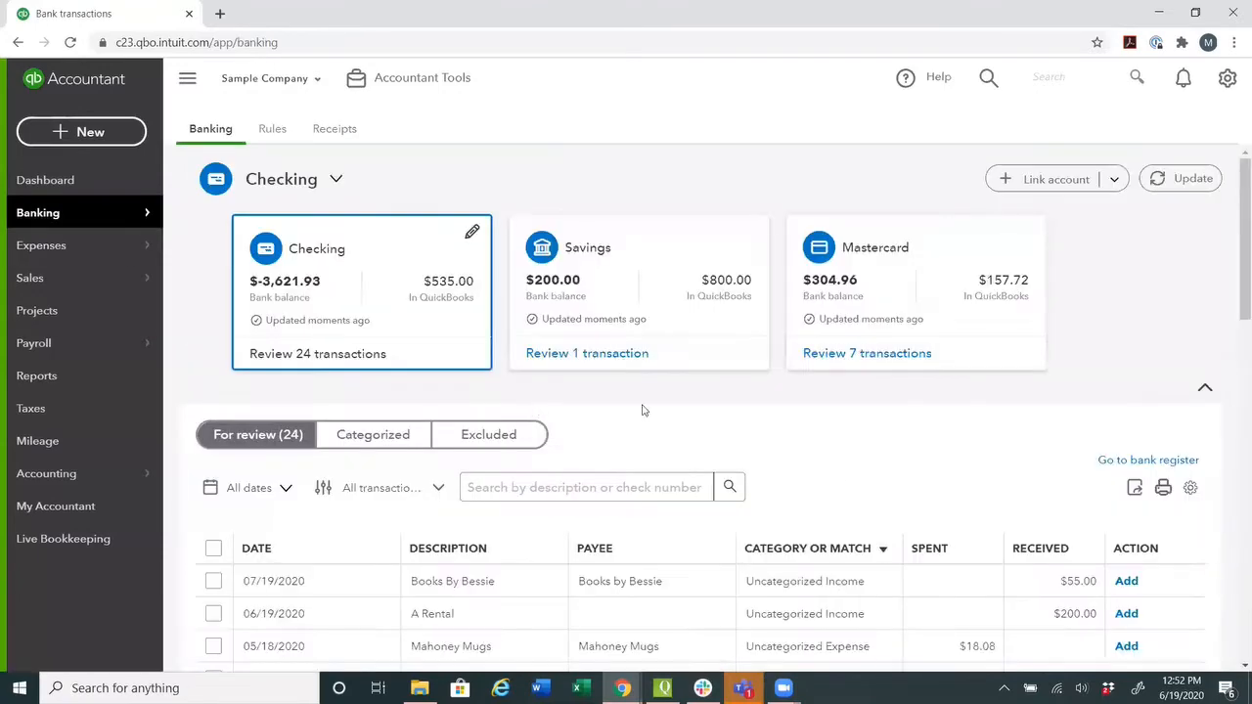
{"action": "scroll", "coordinate": [807, 516], "scroll_direction": "down", "scroll_amount": 5}
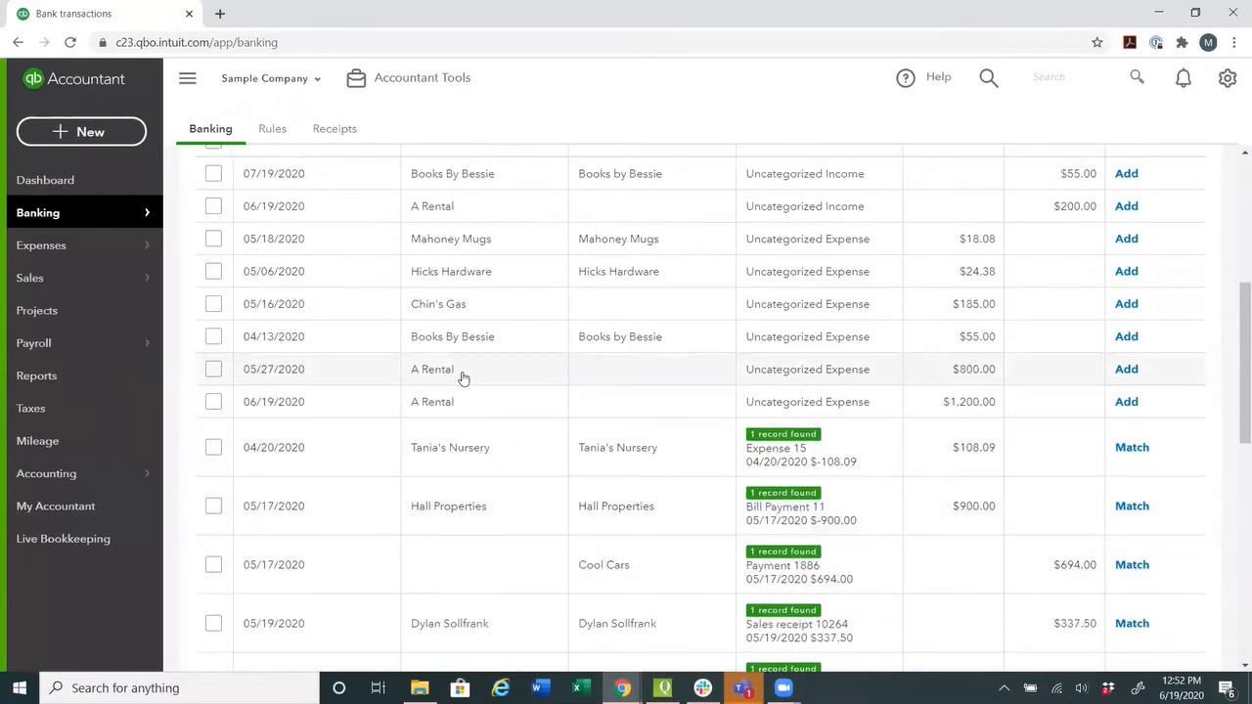
{"action": "left_click", "coordinate": [480, 378]}
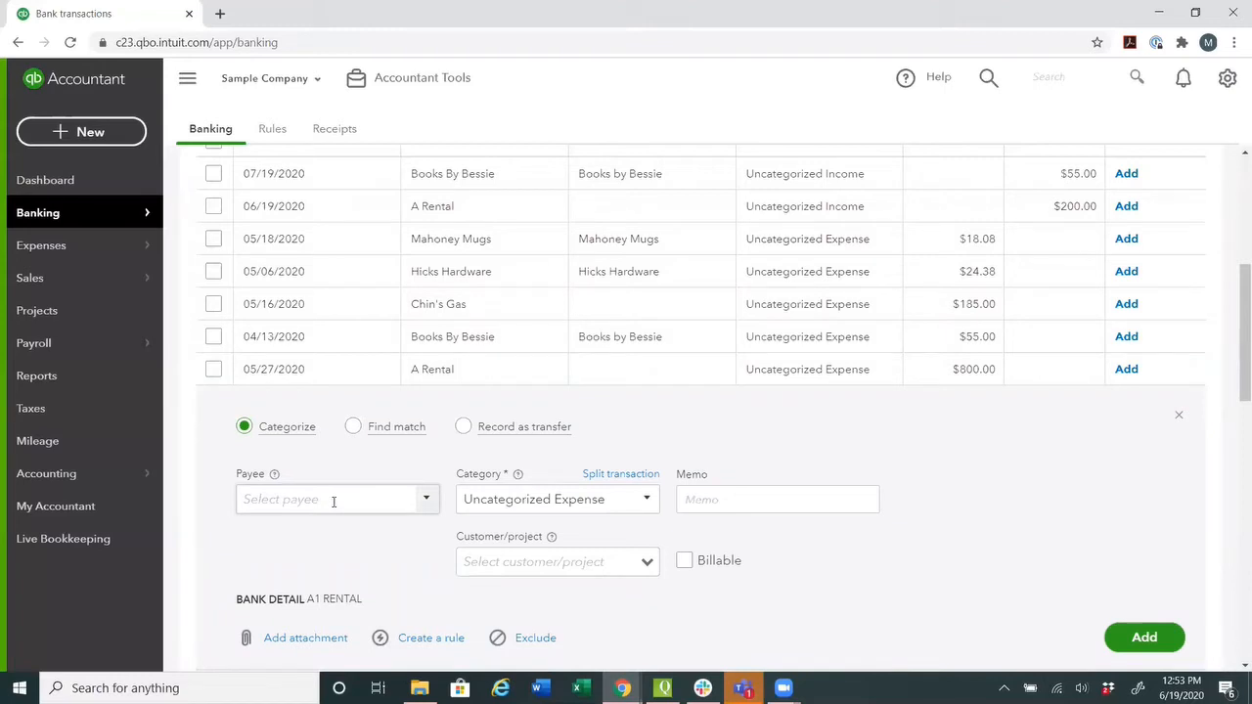
{"action": "left_click", "coordinate": [392, 502]}
{"action": "type", "text": "A"}
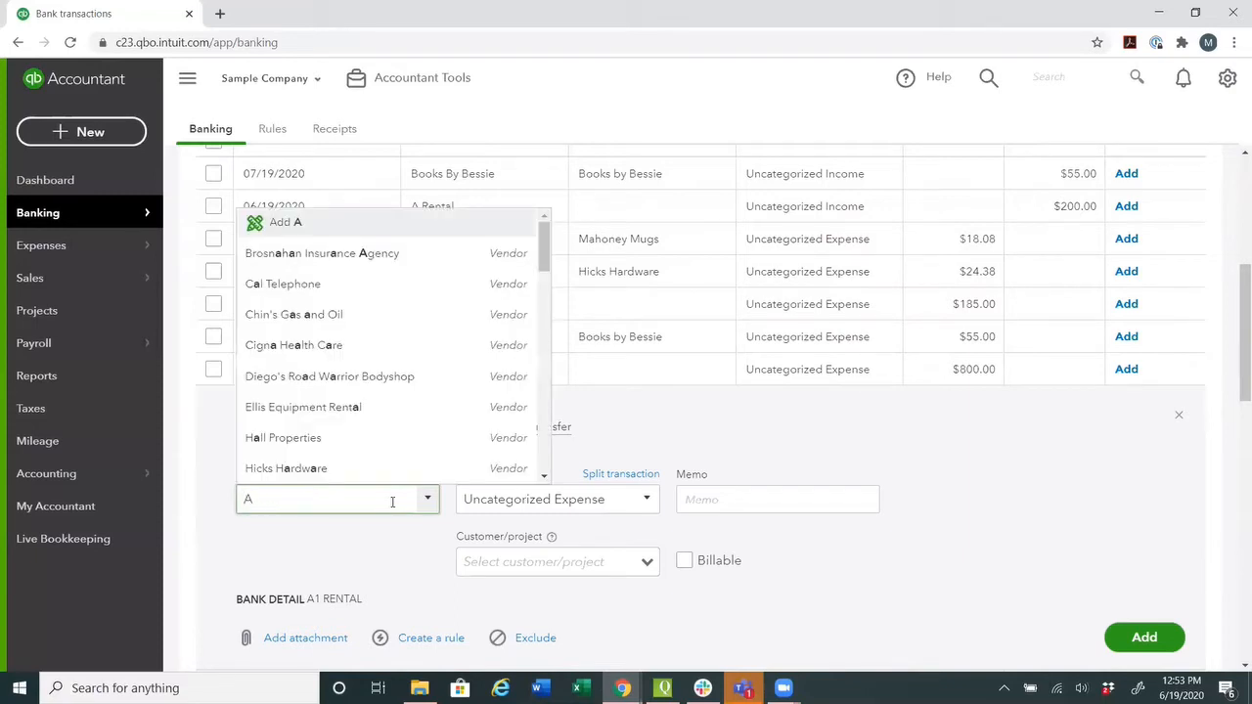
{"action": "type", "text": "1"}
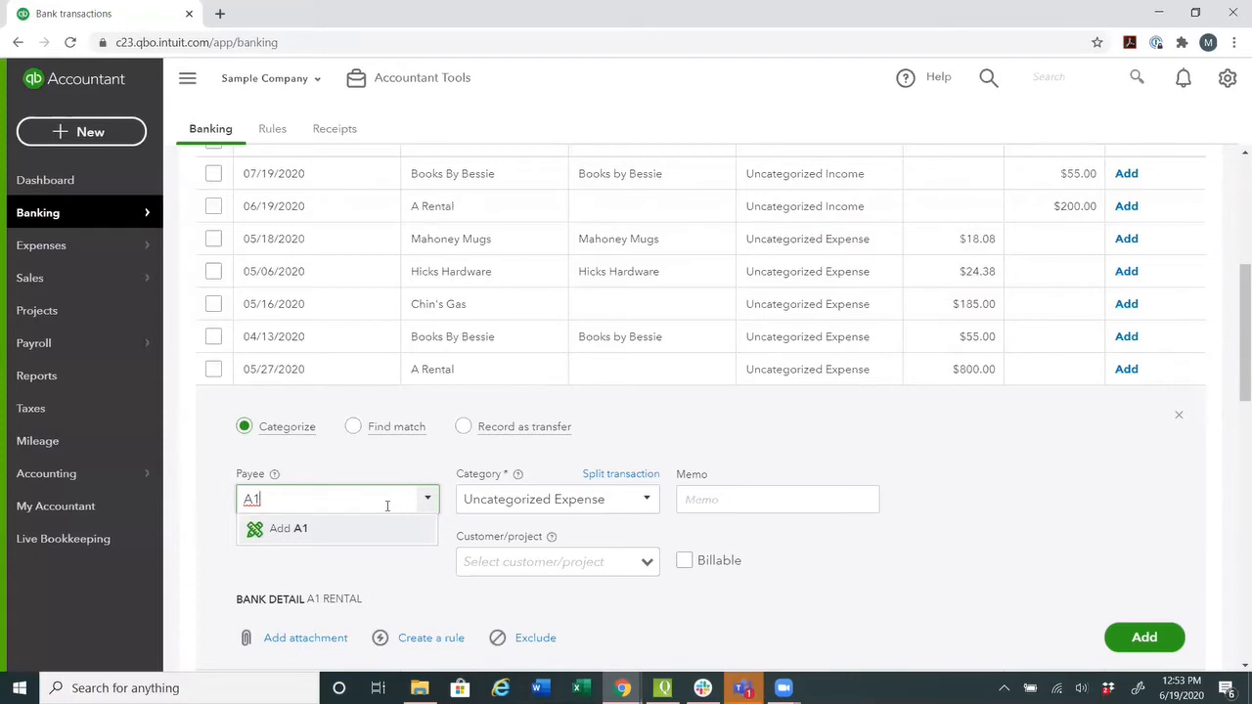
{"action": "left_click", "coordinate": [281, 532]}
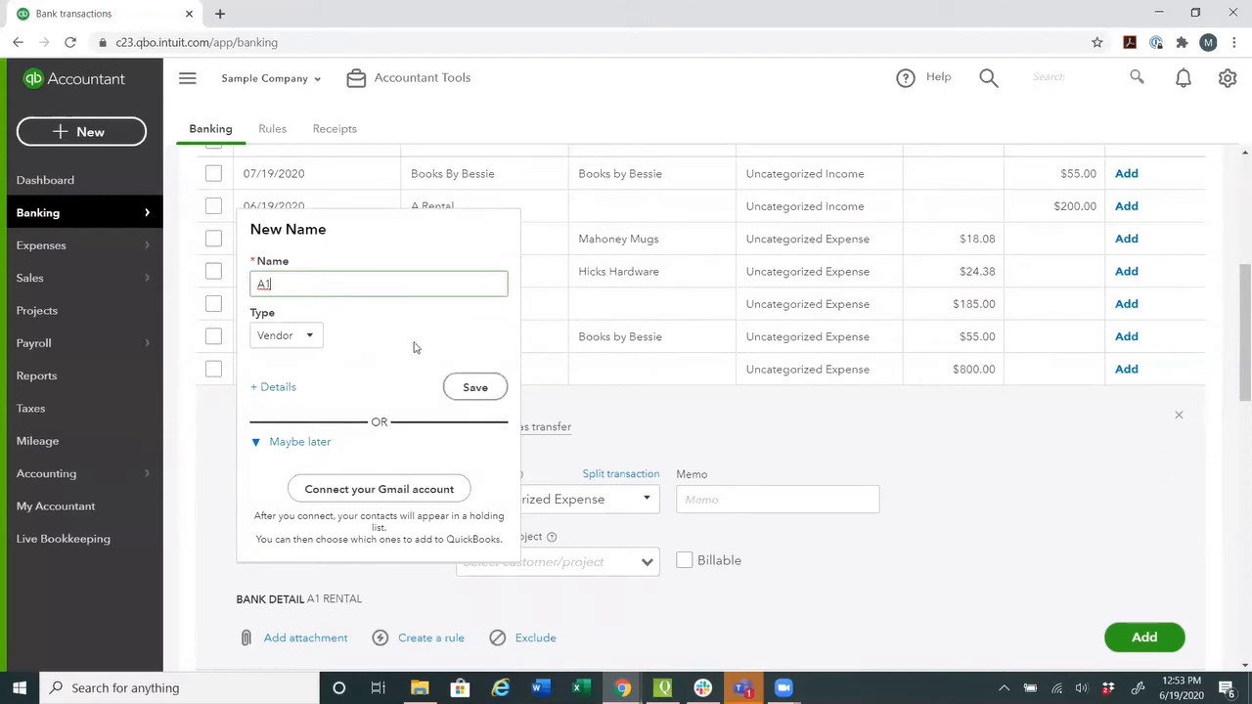
{"action": "left_click", "coordinate": [290, 388]}
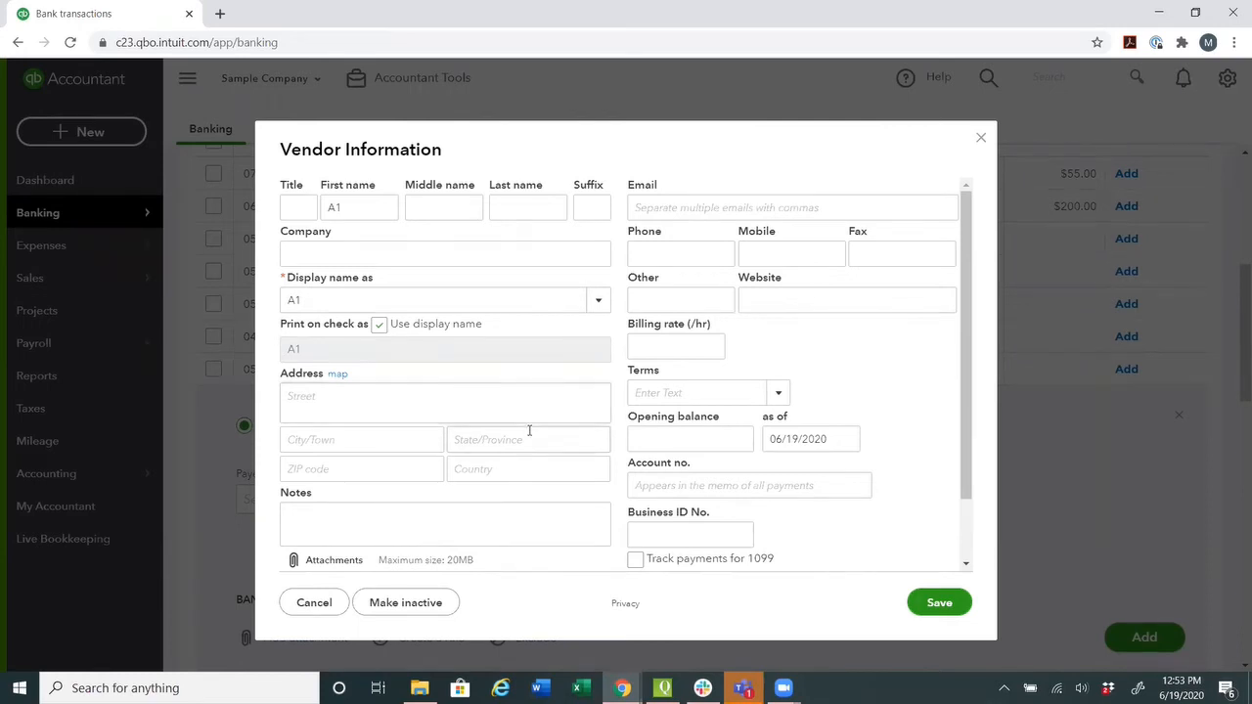
{"action": "left_click", "coordinate": [314, 602]}
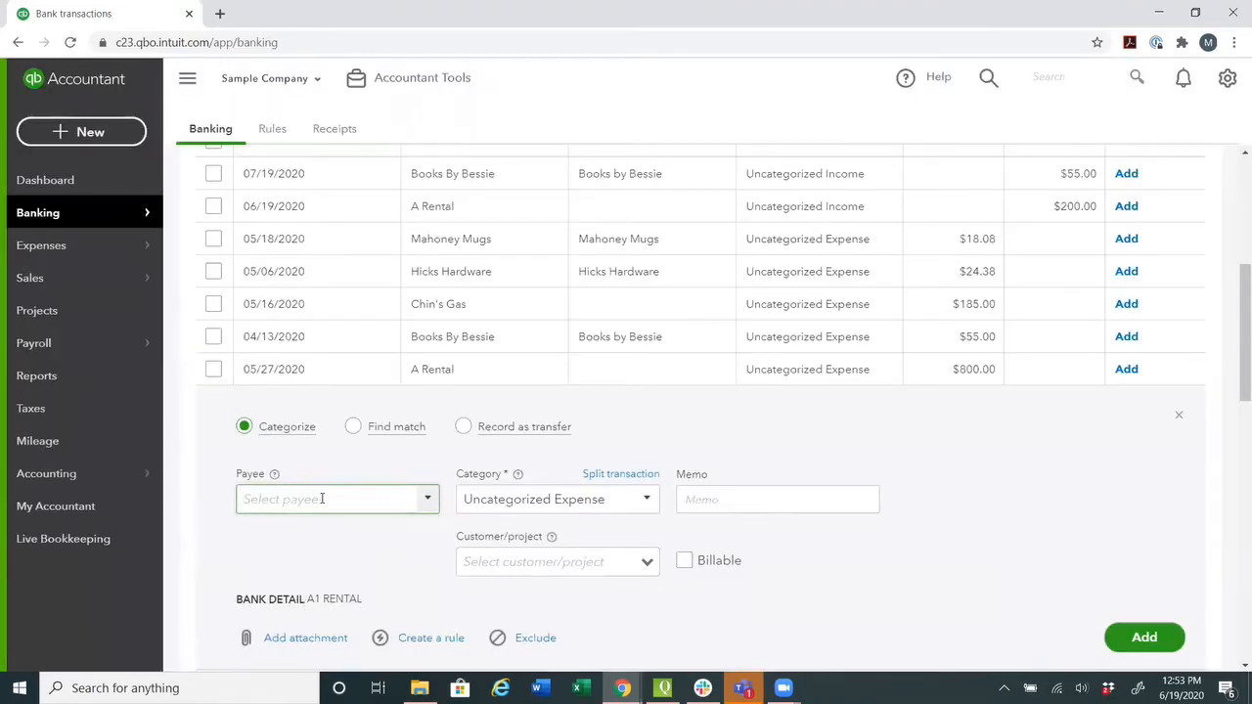
Create a new vendor named "A1 Rental" as the payee of the 05/27/2020 A Rental transaction
{"action": "type", "text": "A1"}
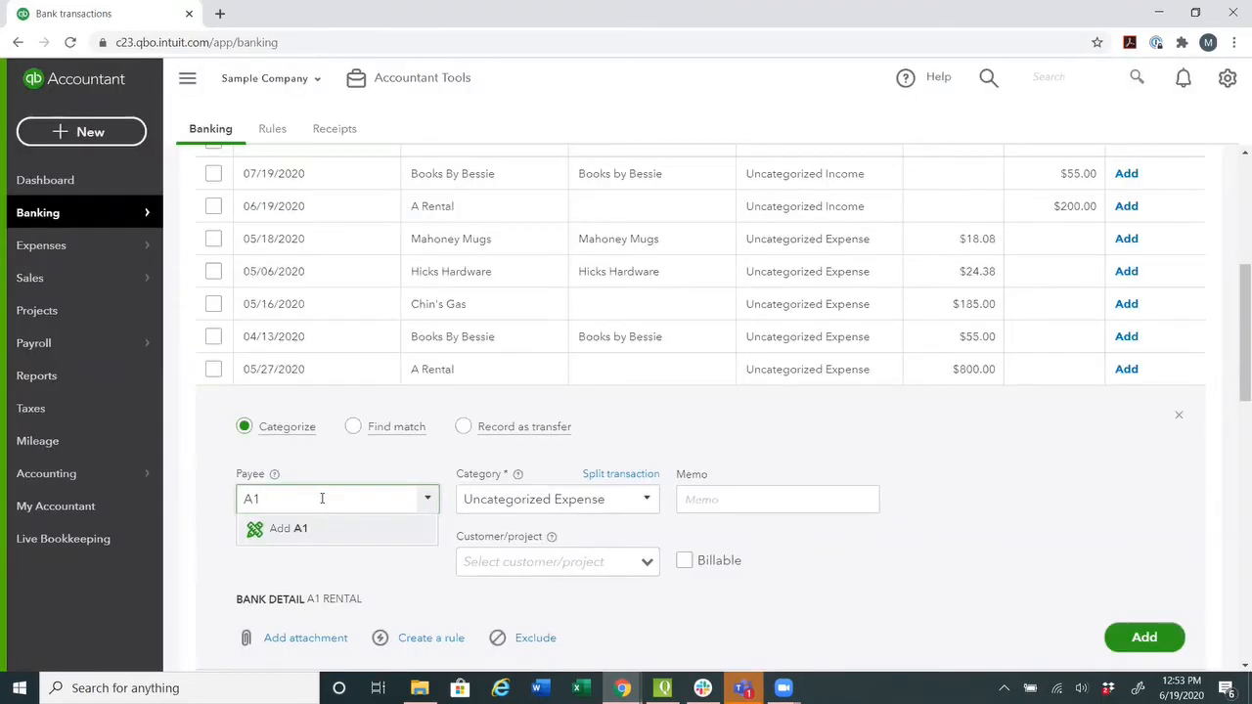
{"action": "type", "text": " Rental"}
{"action": "left_click", "coordinate": [283, 531]}
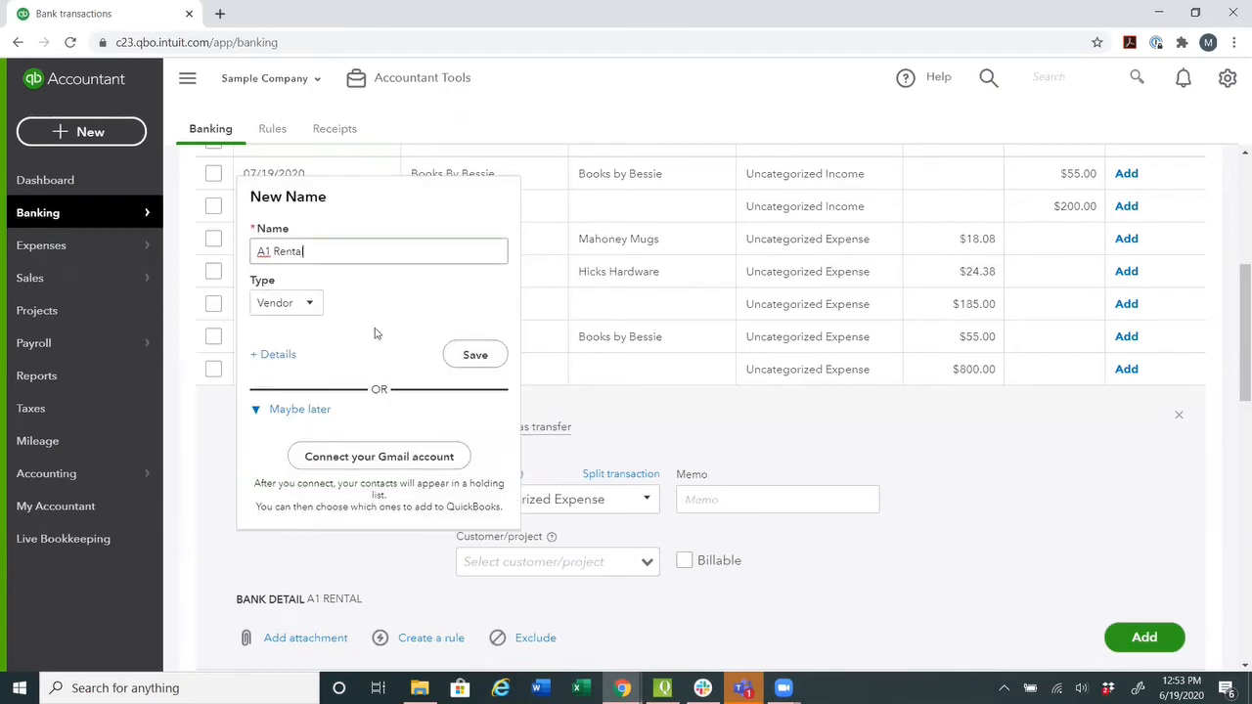
{"action": "left_click", "coordinate": [477, 355]}
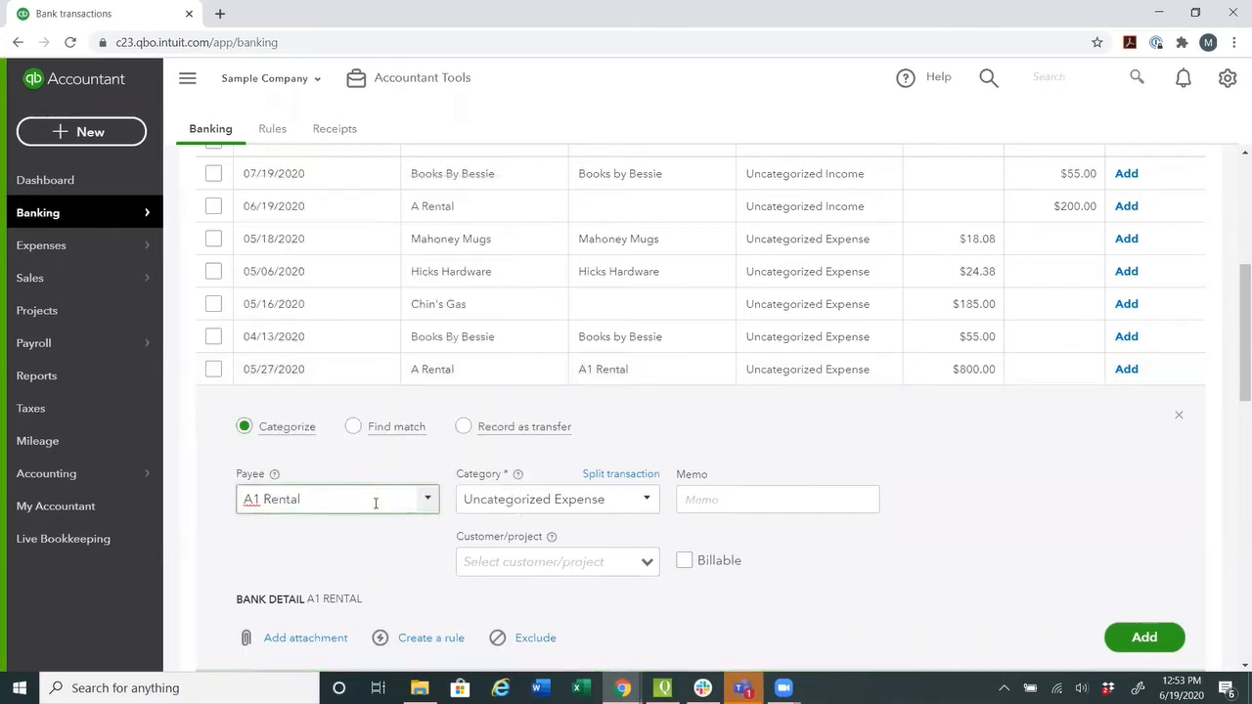
Set the A1 Rental transaction's category to the Equipment Rental sub-account of Job Expenses
{"action": "left_click", "coordinate": [621, 501]}
{"action": "type", "text": "renta"}
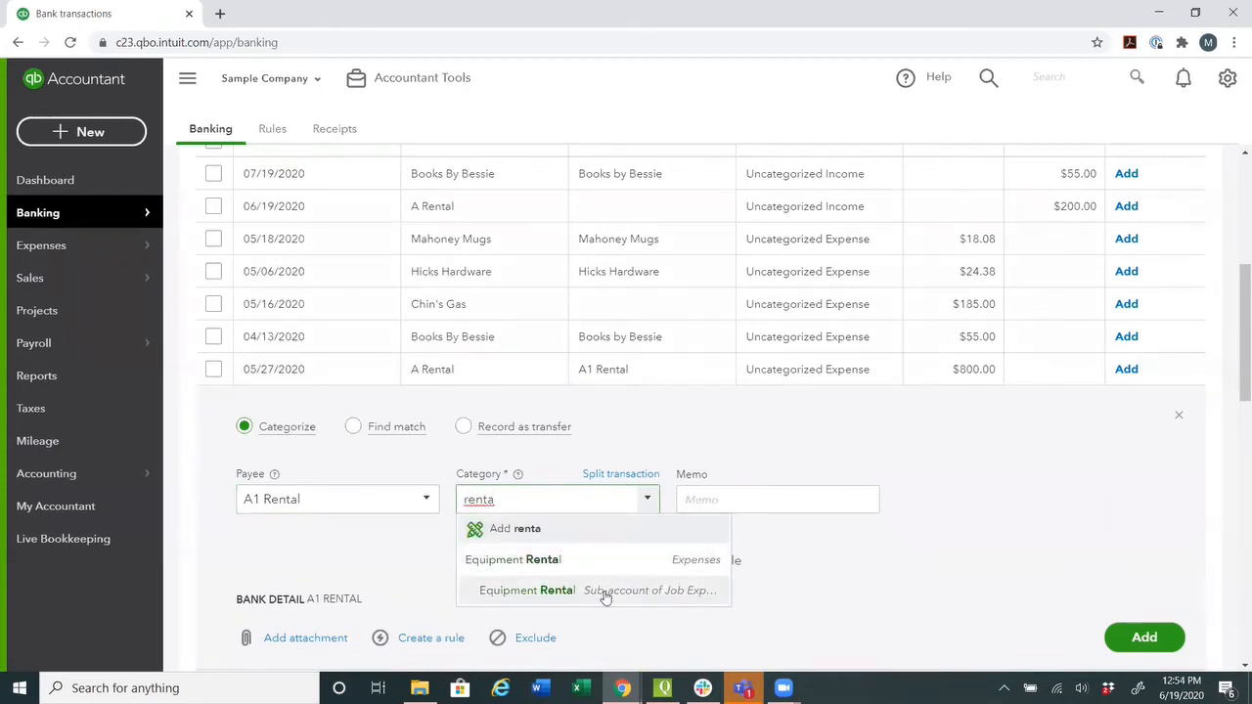
{"action": "left_click", "coordinate": [606, 591]}
Enter the memo "skid loader" for the 05/27/2020 A1 Rental transaction and add it to the books
{"action": "left_click", "coordinate": [753, 495]}
{"action": "type", "text": "s"}
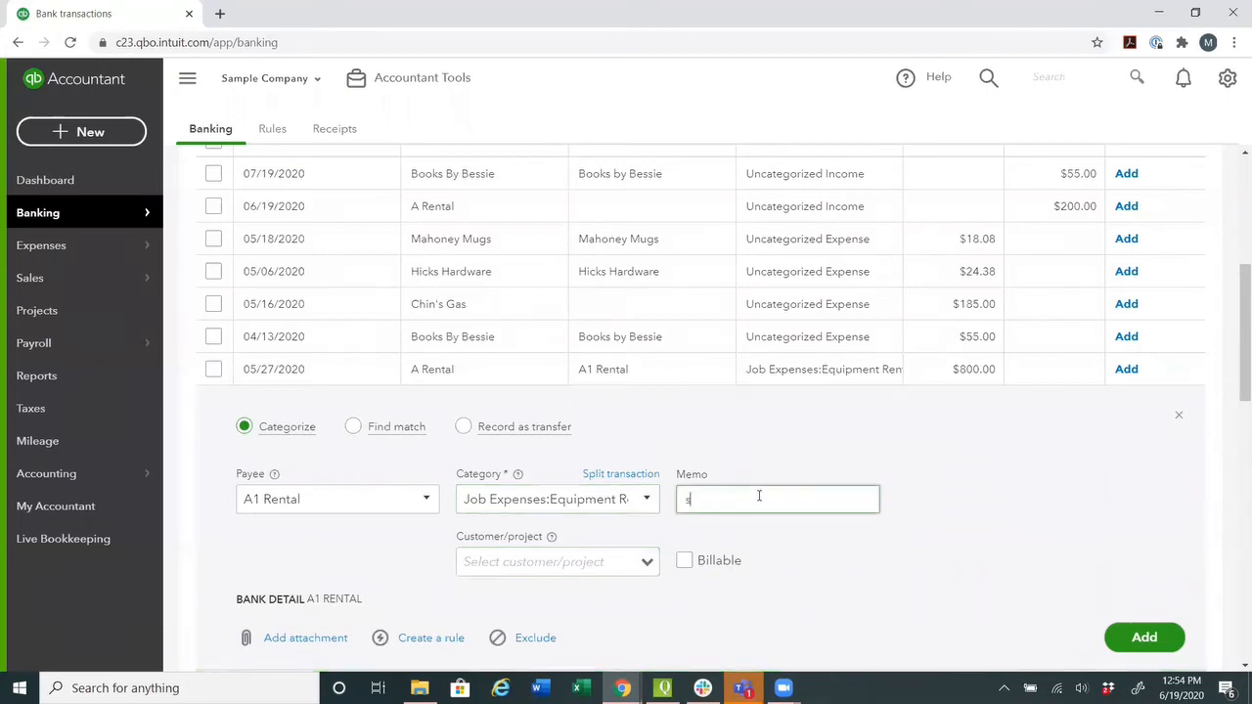
{"action": "type", "text": "kid loader"}
{"action": "scroll", "coordinate": [851, 596], "scroll_direction": "down", "scroll_amount": 2}
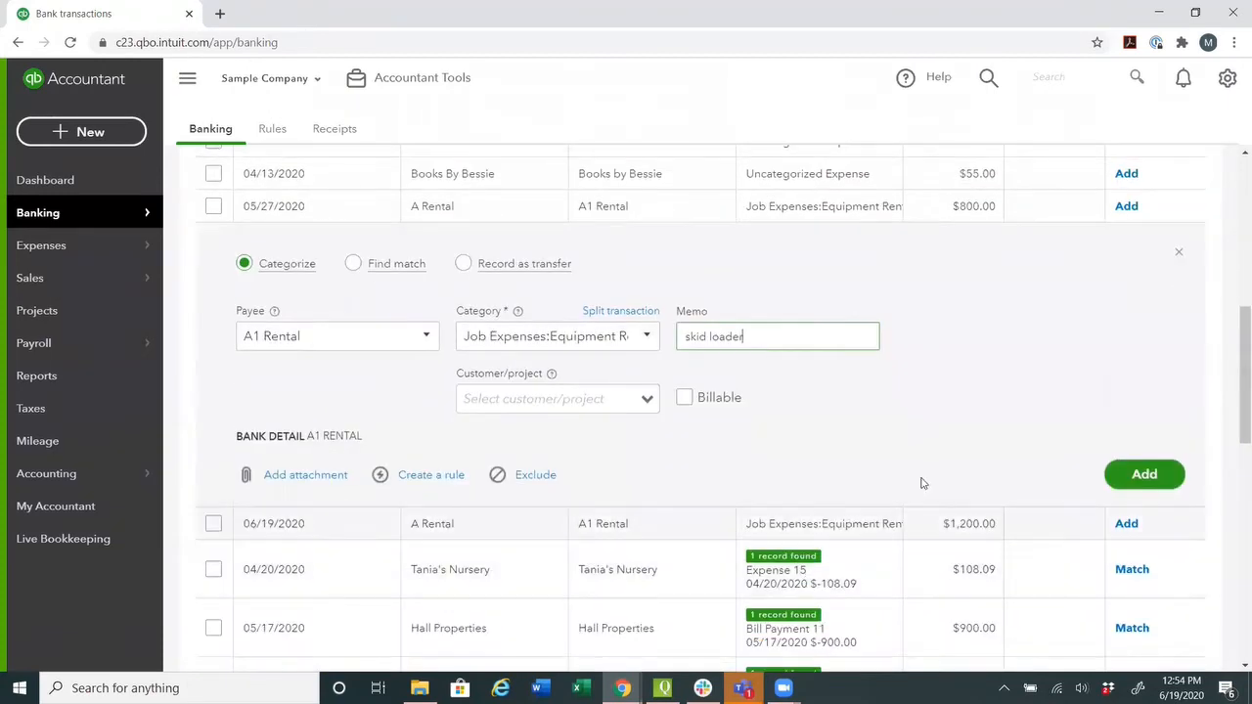
{"action": "left_click", "coordinate": [1144, 475]}
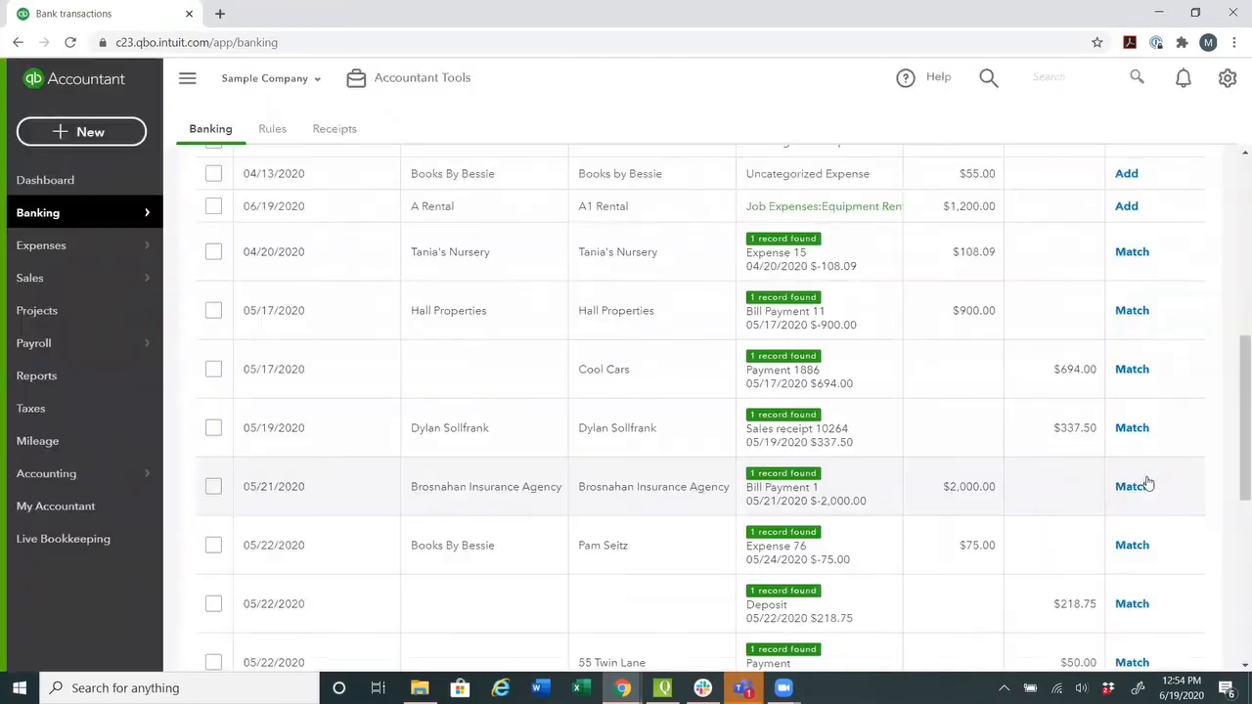
{"action": "scroll", "coordinate": [533, 357], "scroll_direction": "up", "scroll_amount": 2}
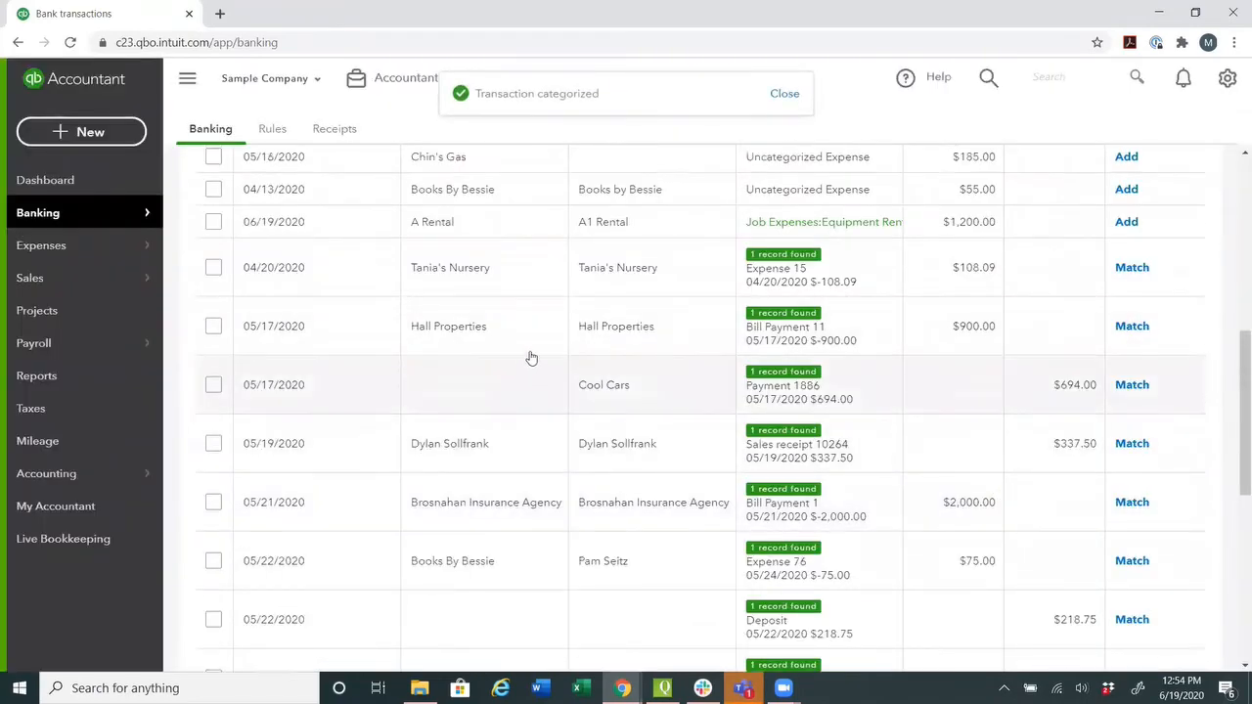
Review the 04/20/2020 Tania's Nursery transaction for $108.09 and match it to the Expense 15 record
{"action": "left_click", "coordinate": [500, 418]}
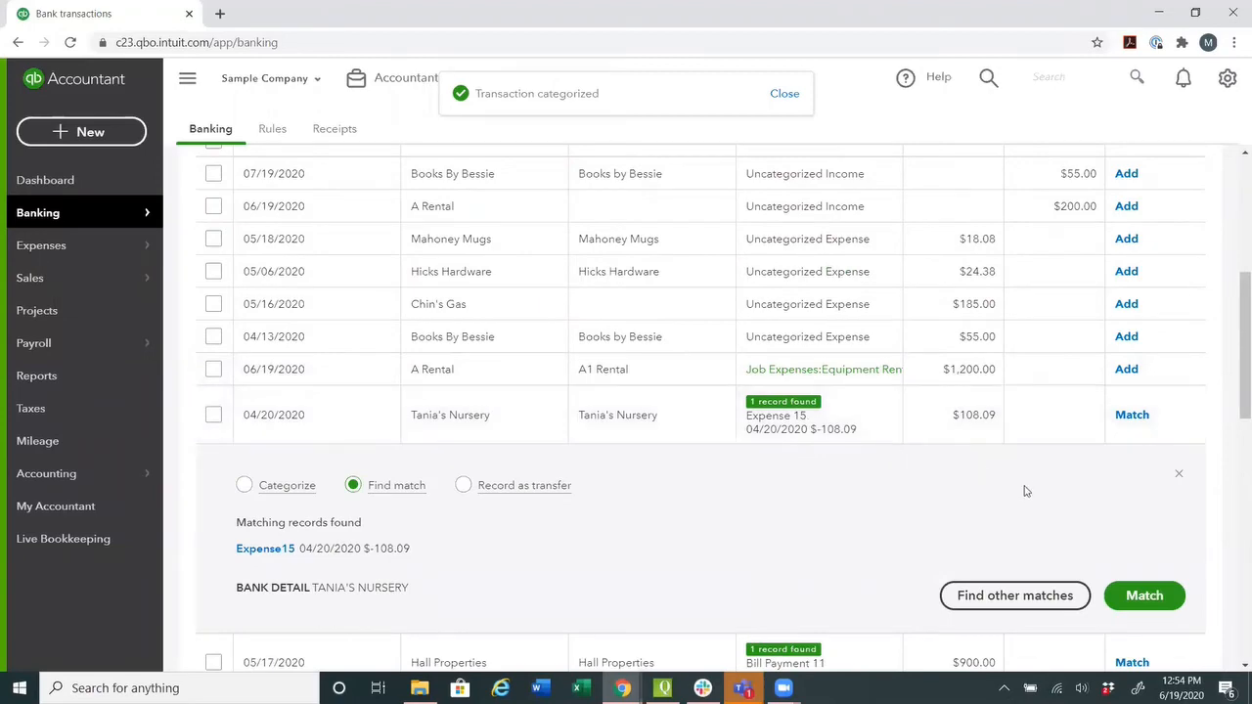
{"action": "scroll", "coordinate": [1137, 362], "scroll_direction": "up", "scroll_amount": 2}
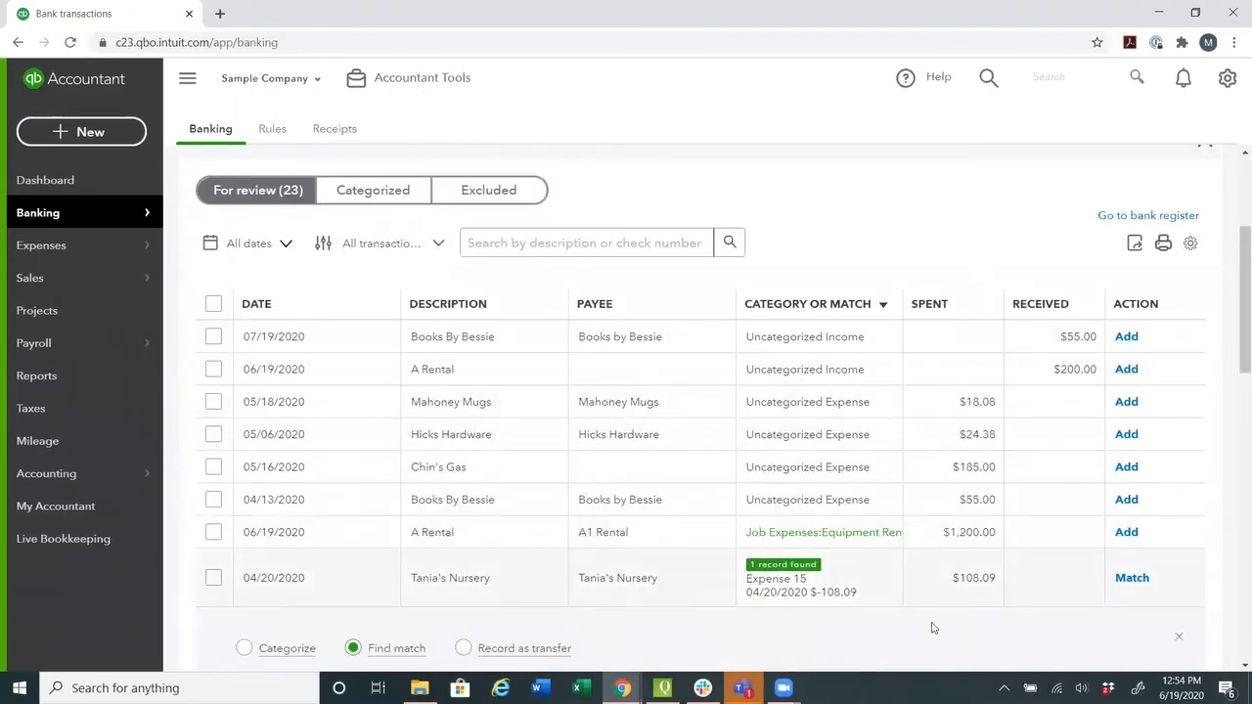
{"action": "scroll", "coordinate": [838, 643], "scroll_direction": "down", "scroll_amount": 1}
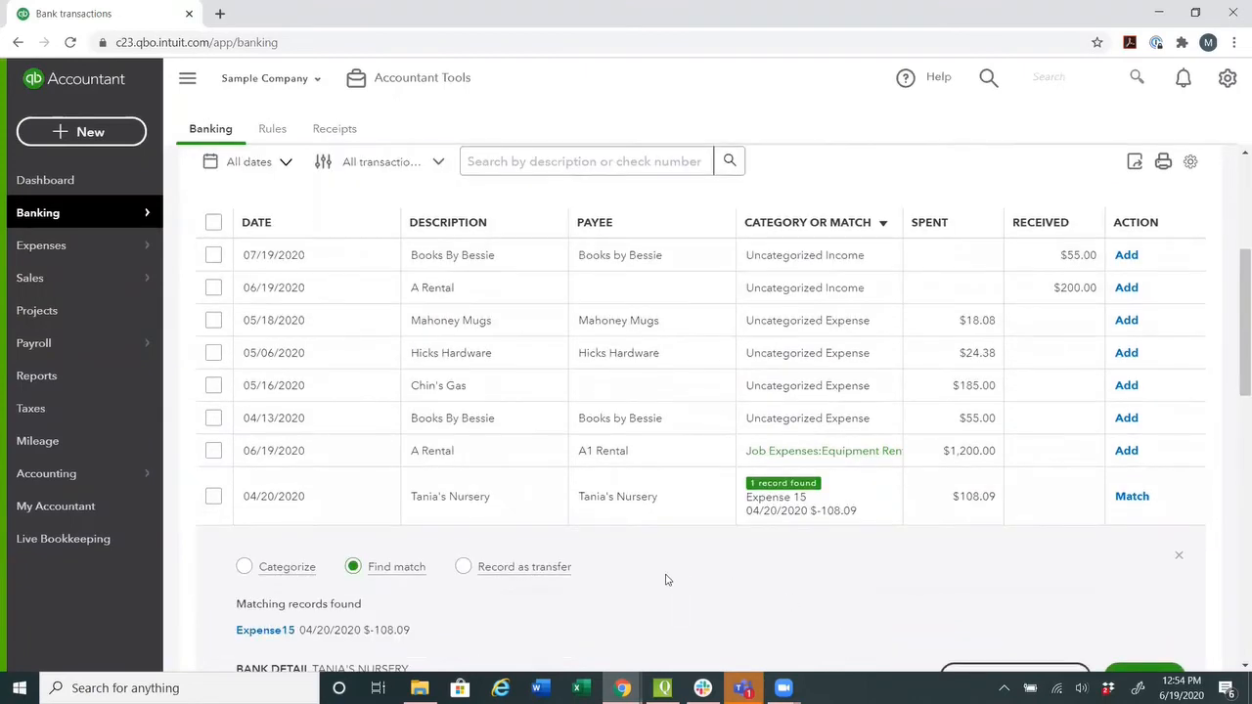
{"action": "scroll", "coordinate": [630, 562], "scroll_direction": "down", "scroll_amount": 1}
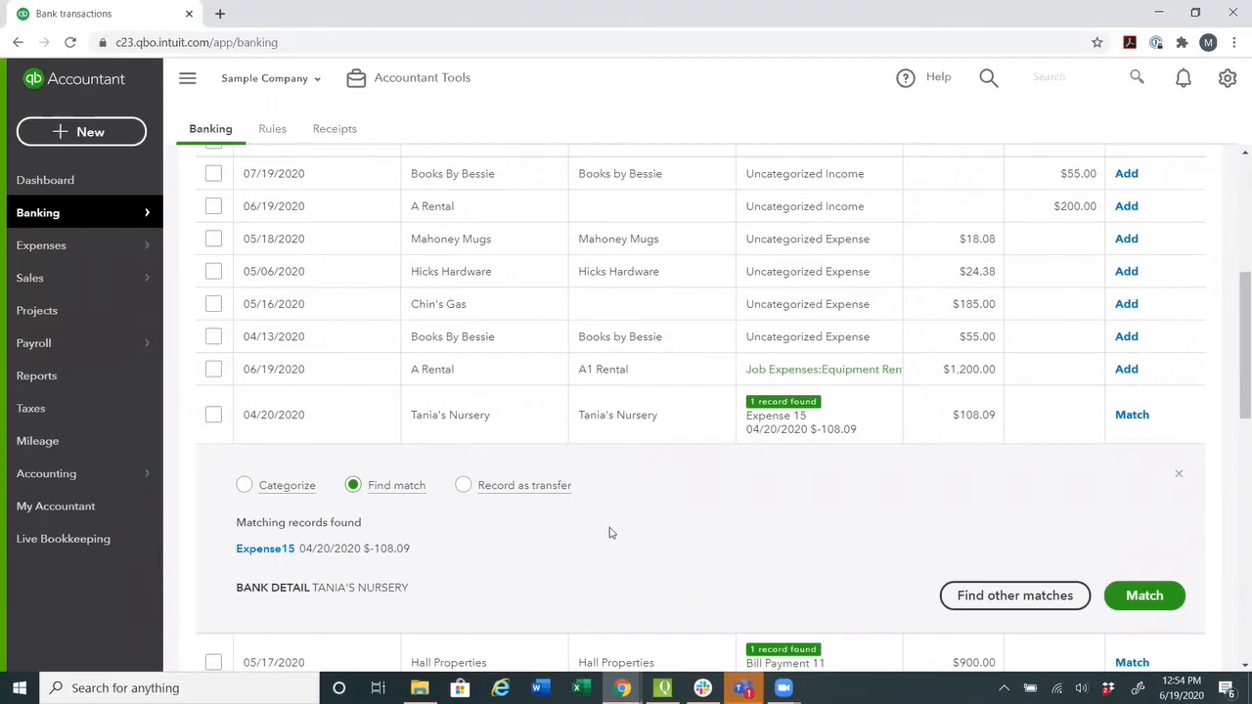
{"action": "scroll", "coordinate": [614, 499], "scroll_direction": "down", "scroll_amount": 1}
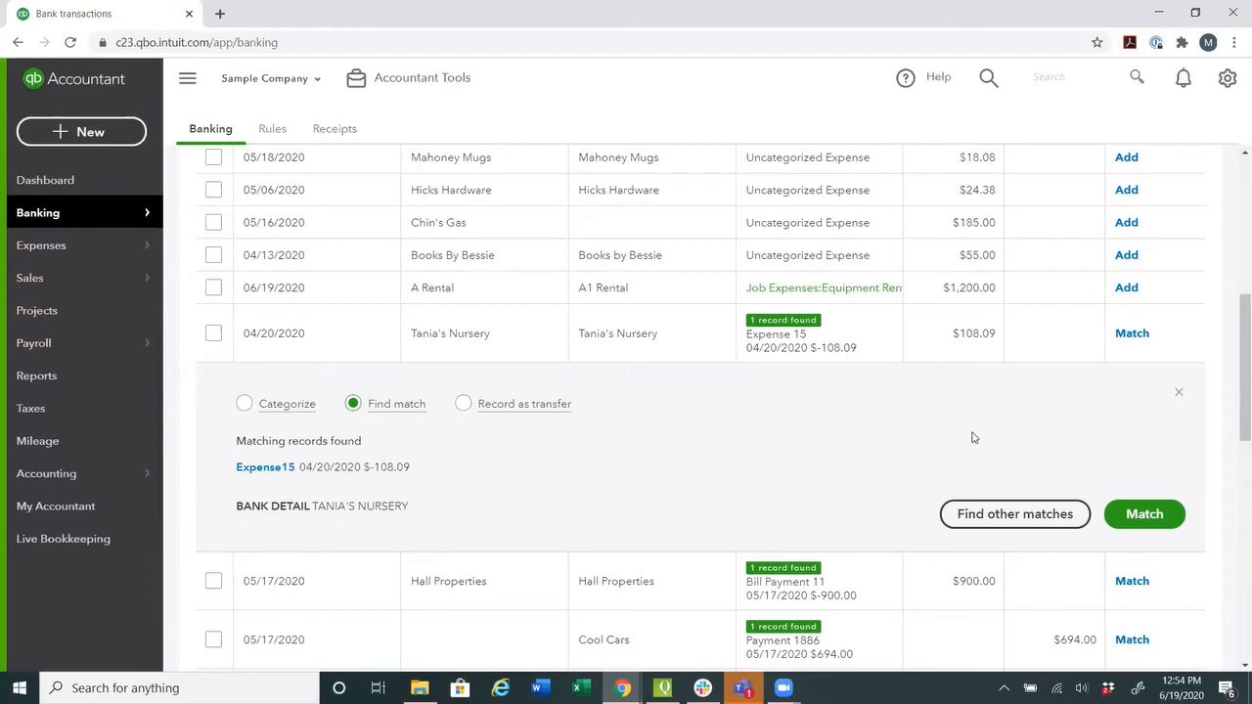
{"action": "left_click", "coordinate": [1131, 335]}
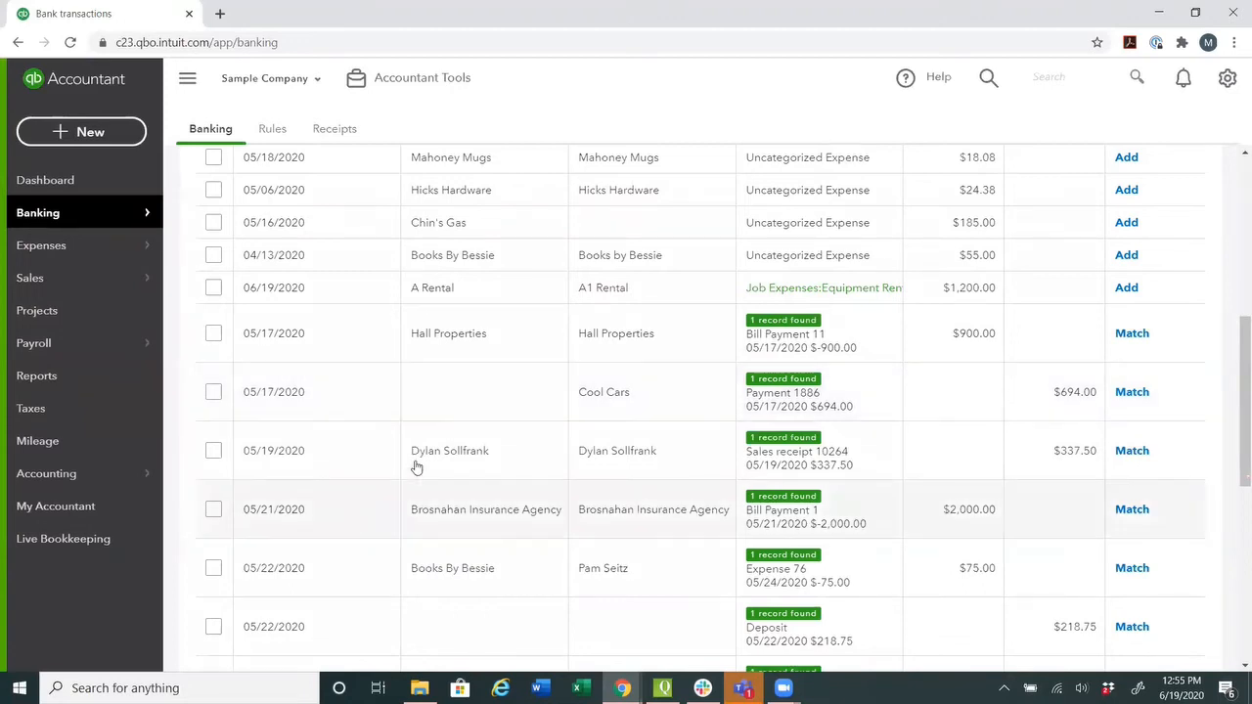
Create a rule named "A1 Rental" from the 06/19/2020 A Rental transaction, applying to Money out in all bank accounts
{"action": "left_click", "coordinate": [438, 297]}
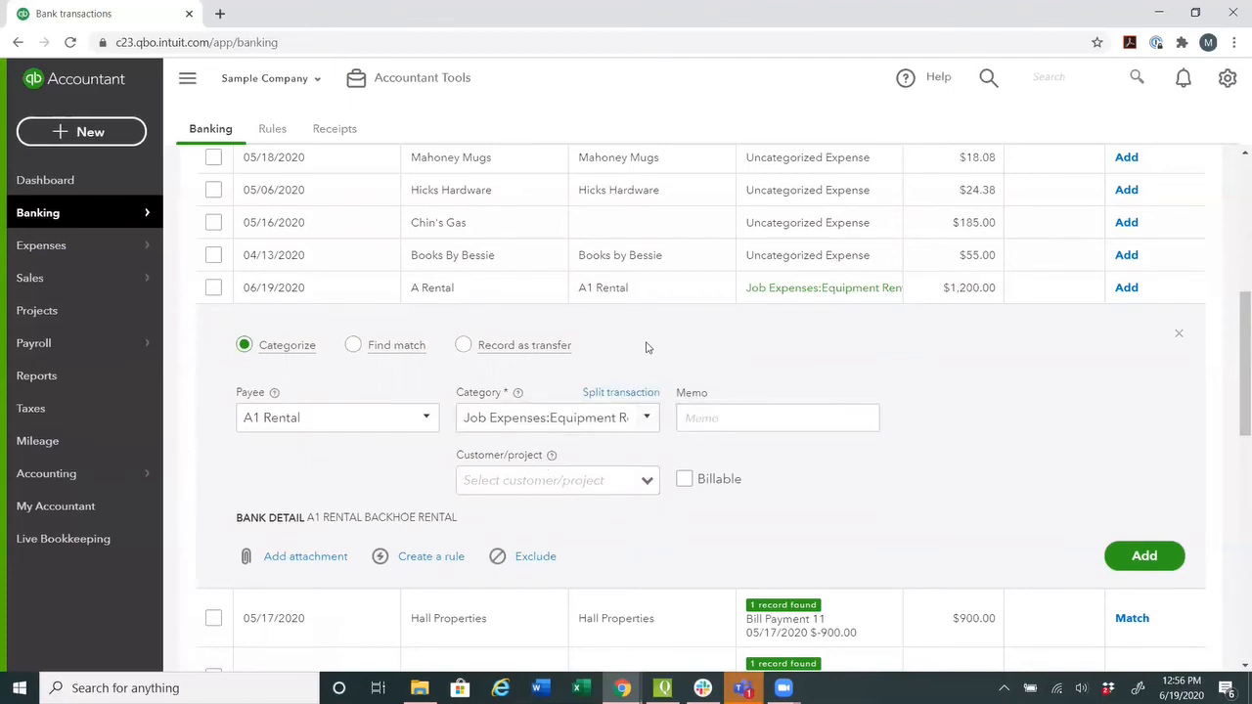
{"action": "left_click", "coordinate": [424, 557]}
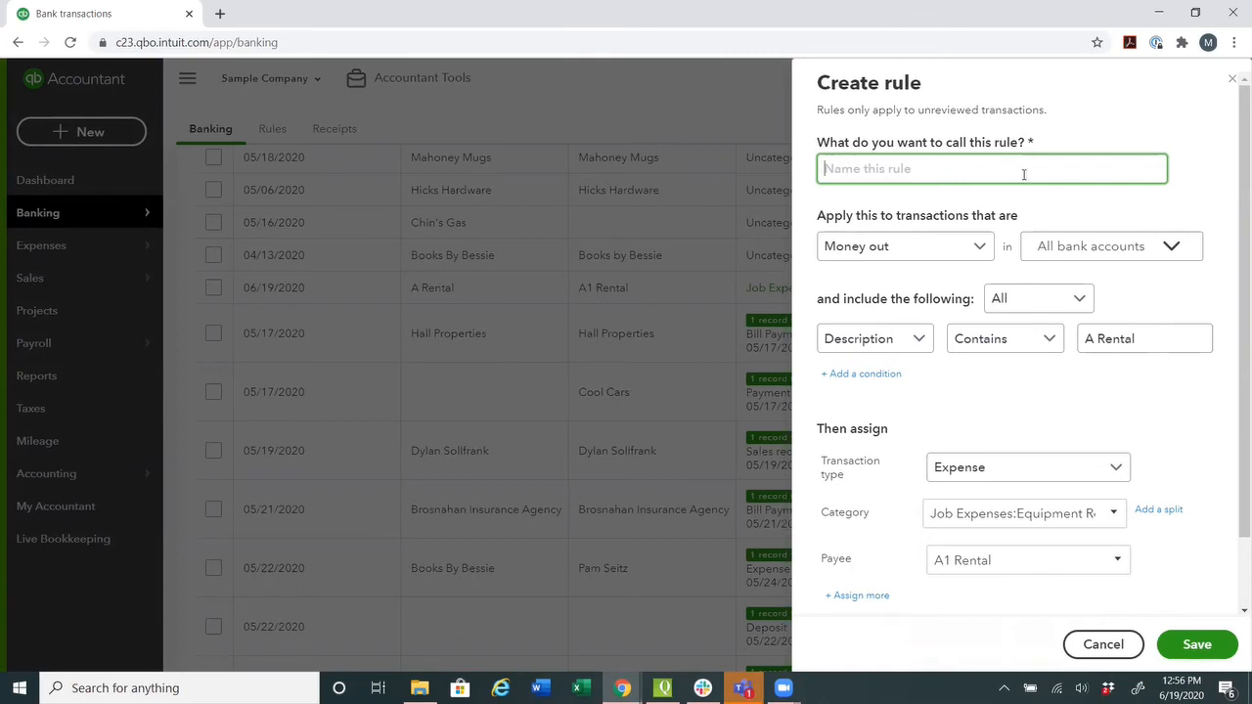
{"action": "type", "text": "A1 Rental"}
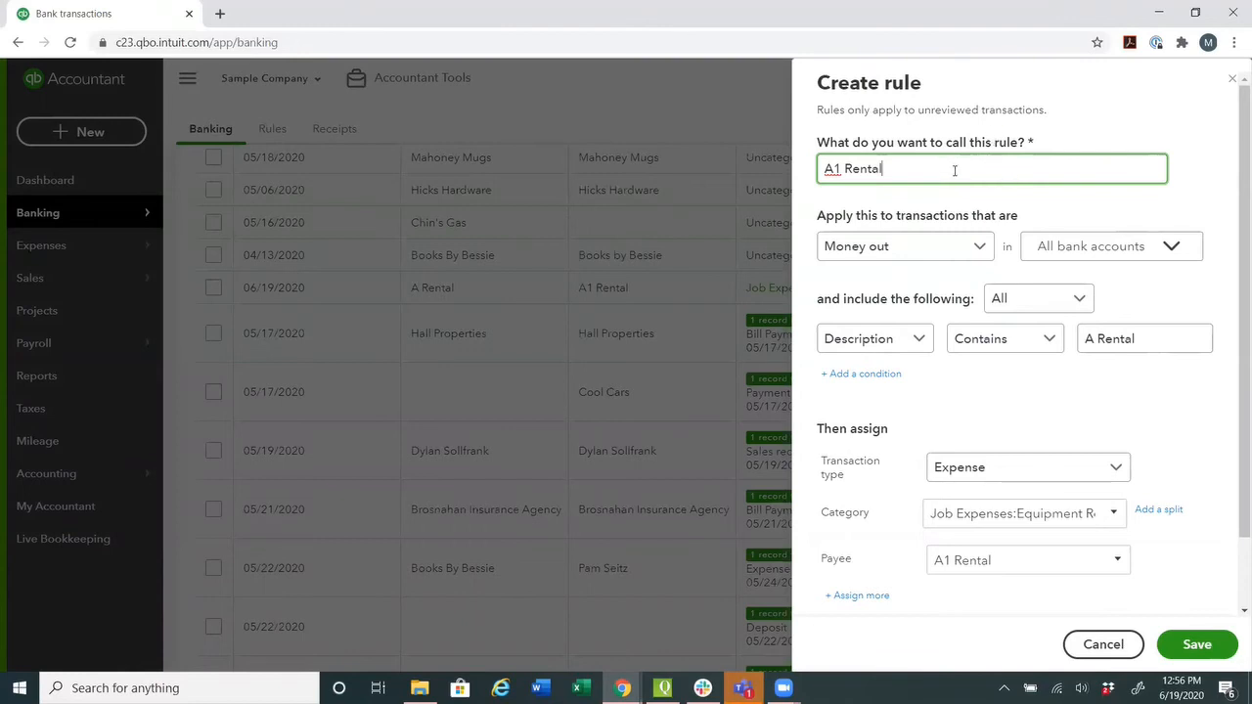
{"action": "left_click", "coordinate": [981, 251]}
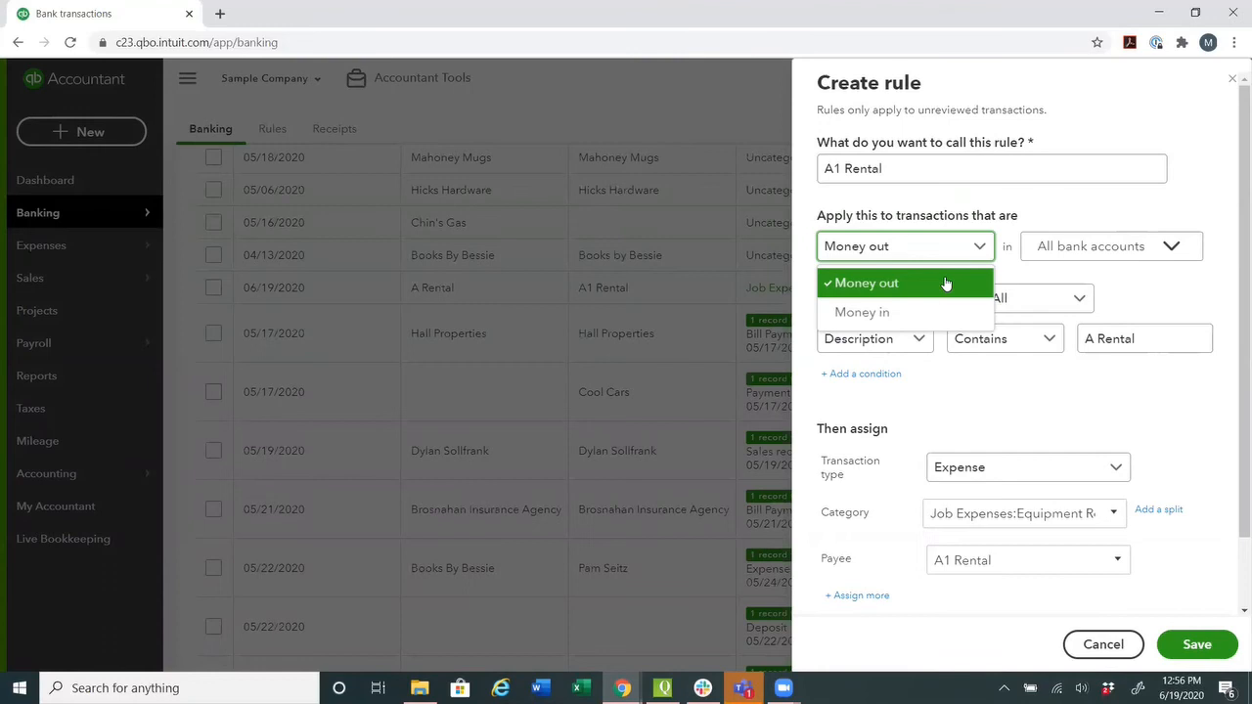
{"action": "left_click", "coordinate": [946, 283]}
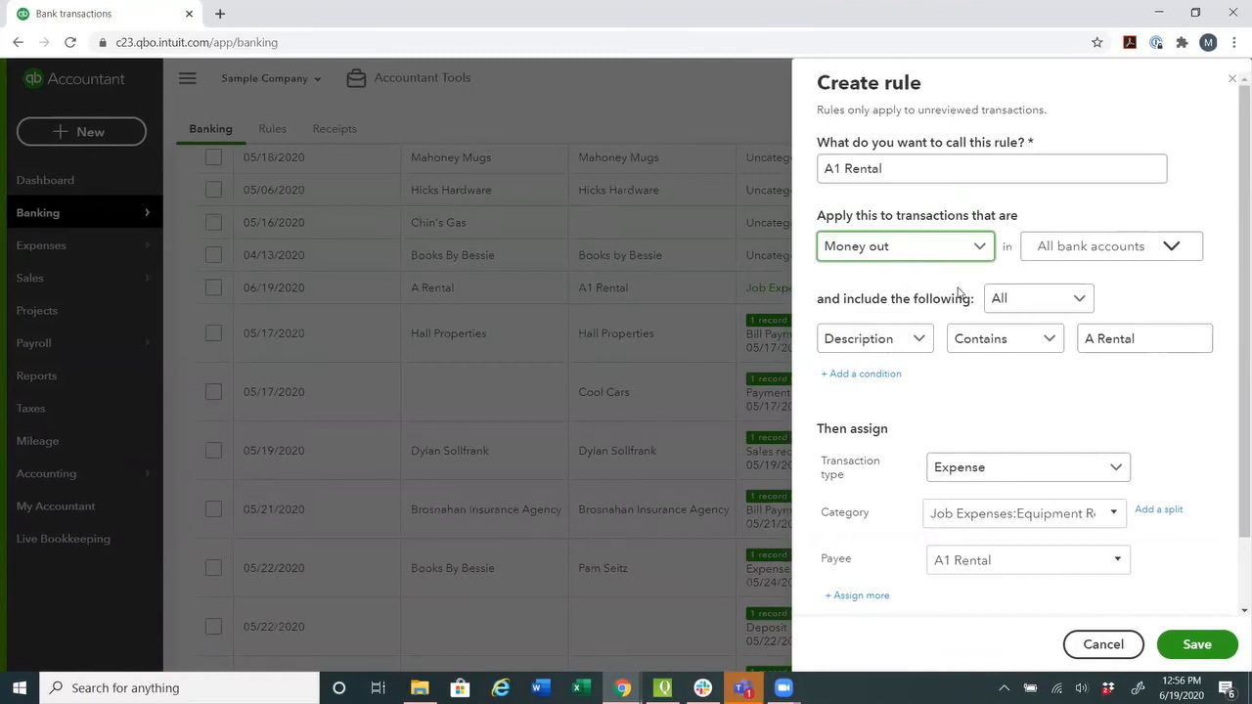
{"action": "left_click", "coordinate": [1172, 250]}
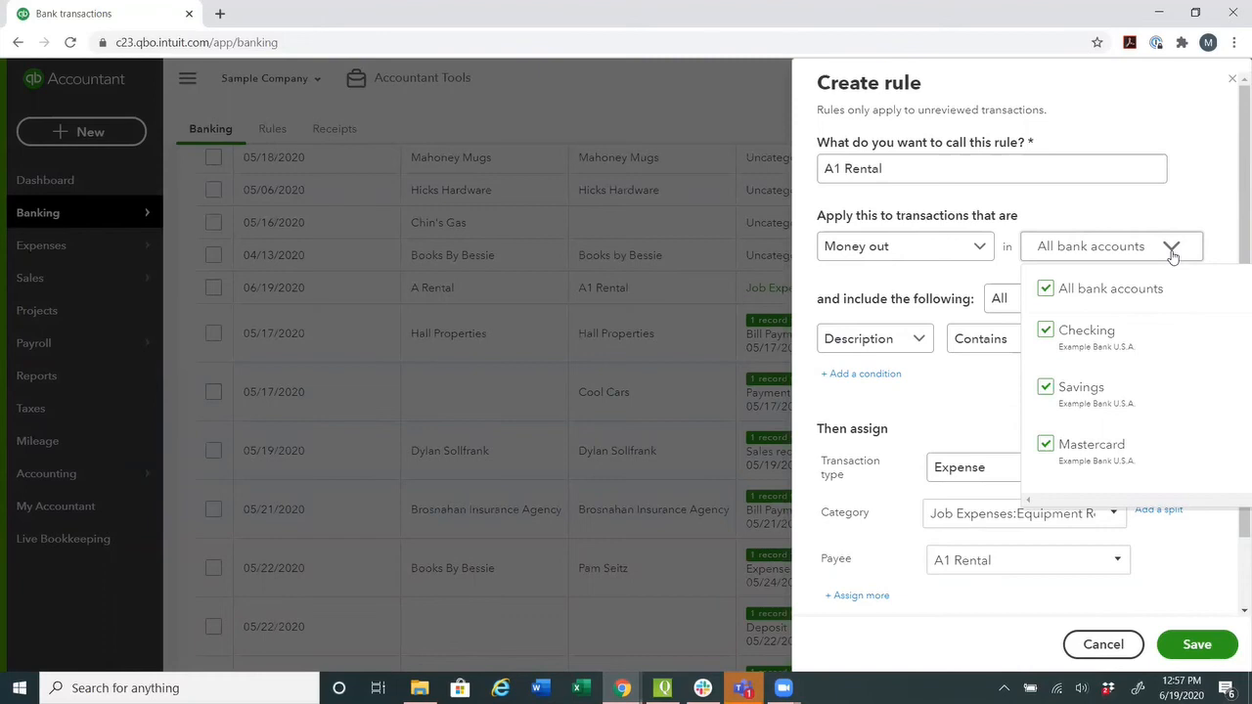
{"action": "left_click", "coordinate": [1159, 219]}
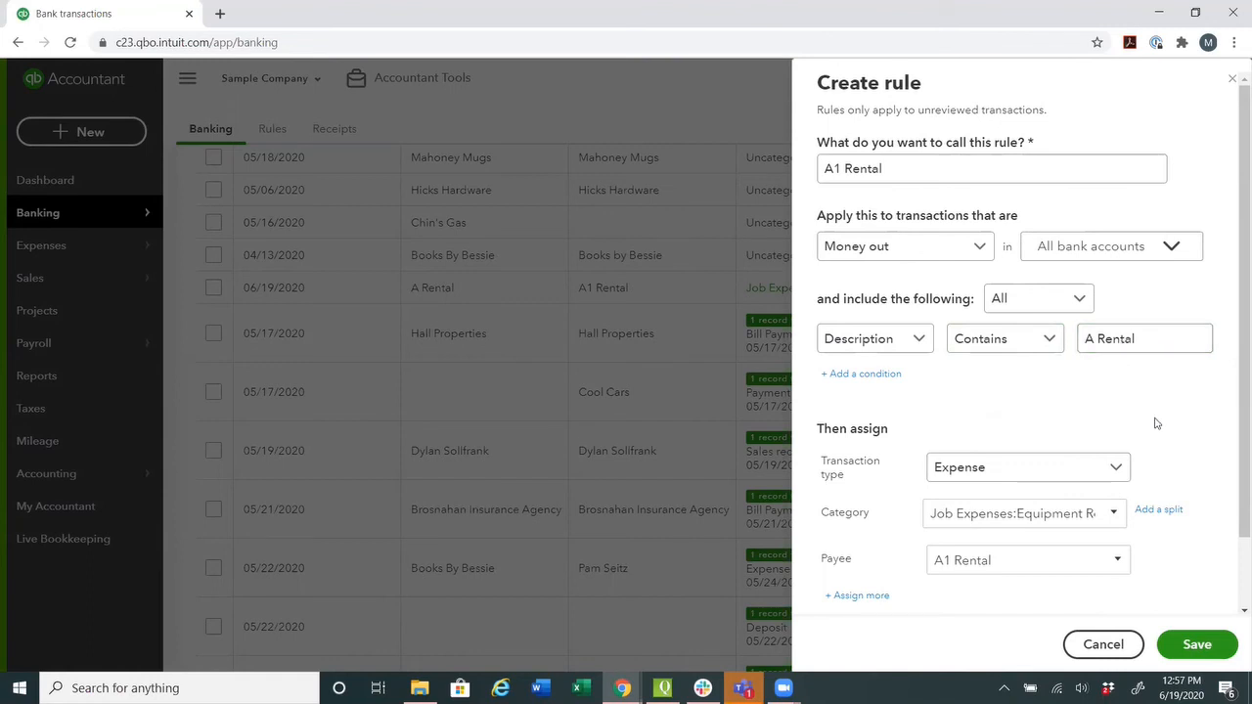
Check the rule's assignments, keeping type Expense, the Equipment Rental category under Job Expenses and payee A1 Rental, and save the rule
{"action": "scroll", "coordinate": [1159, 423], "scroll_direction": "down", "scroll_amount": 1}
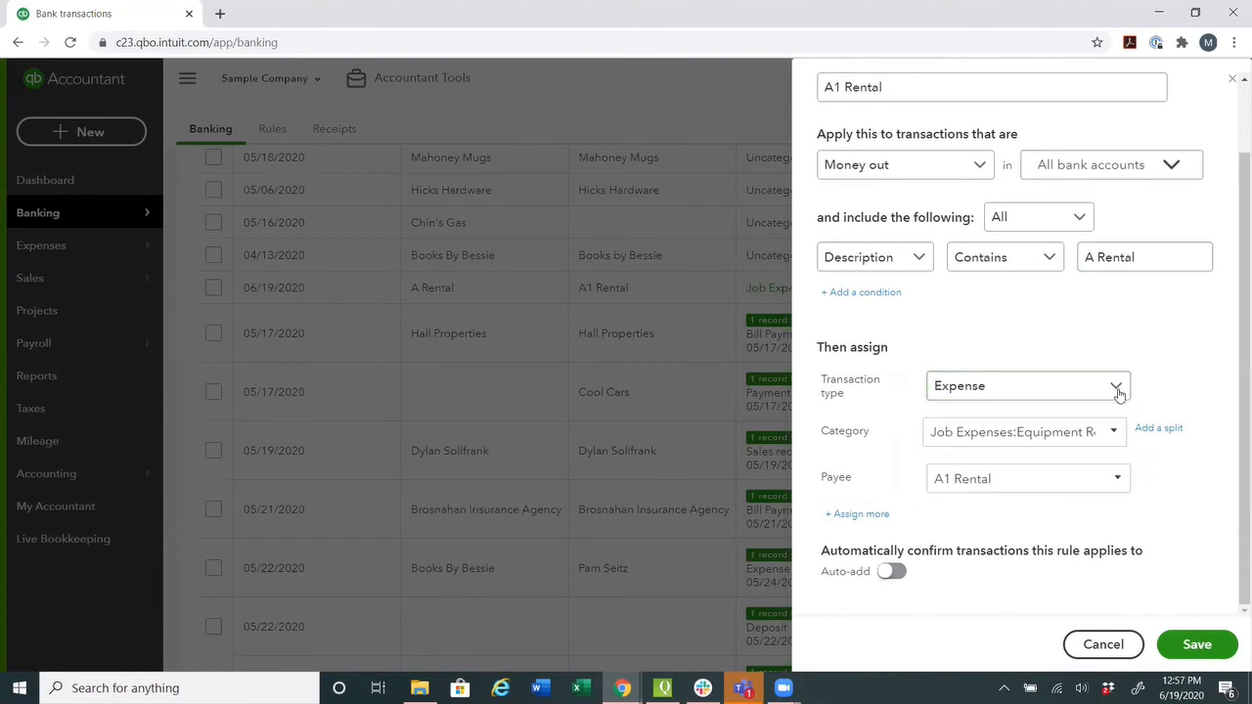
{"action": "left_click", "coordinate": [1118, 391]}
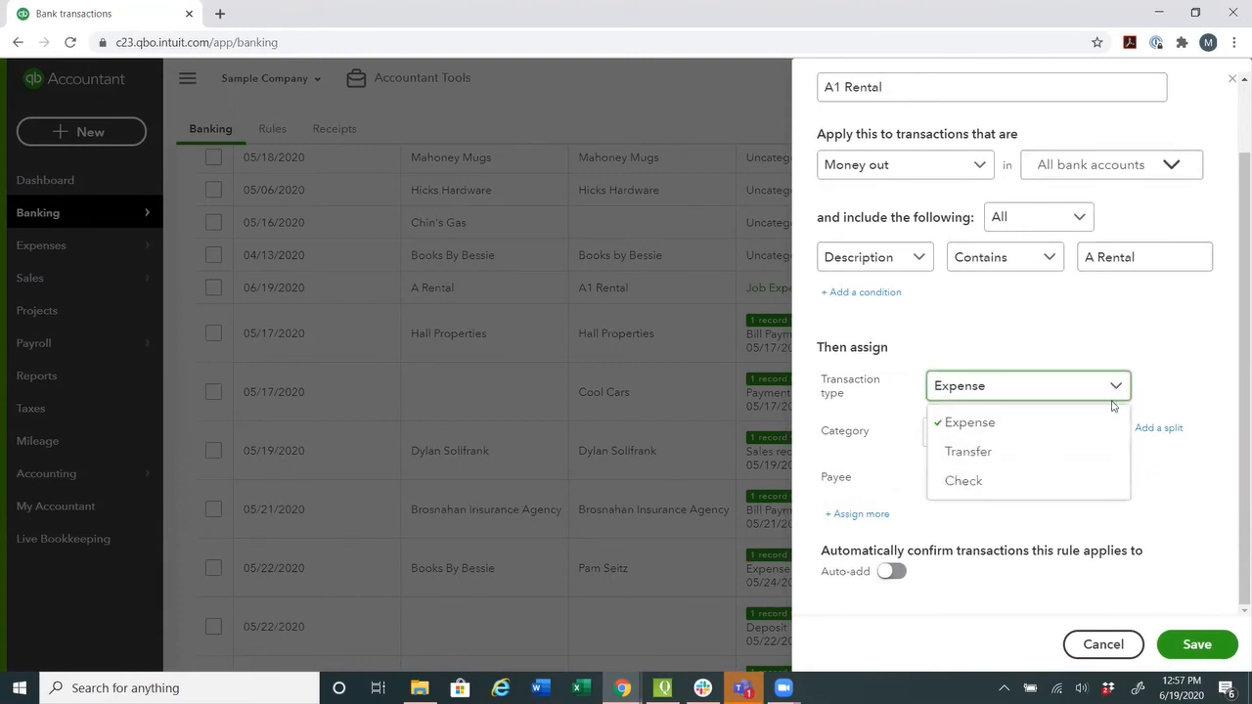
{"action": "left_click", "coordinate": [1167, 368]}
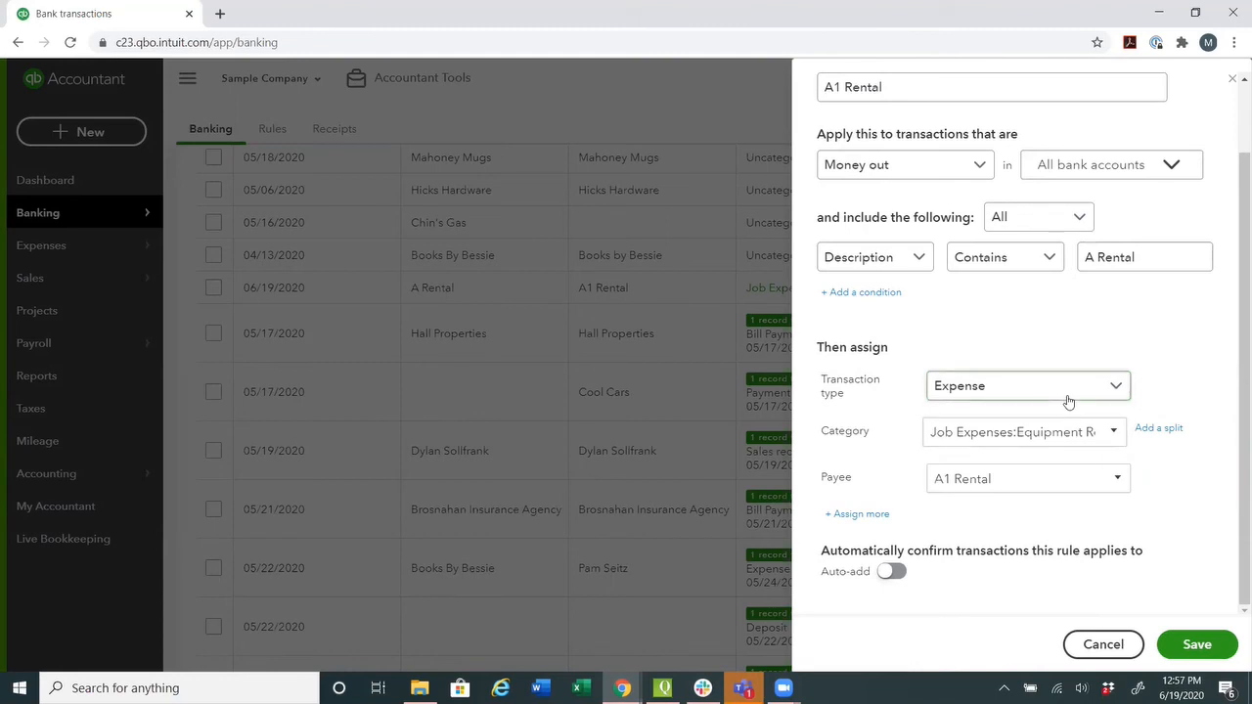
{"action": "left_click", "coordinate": [1113, 442]}
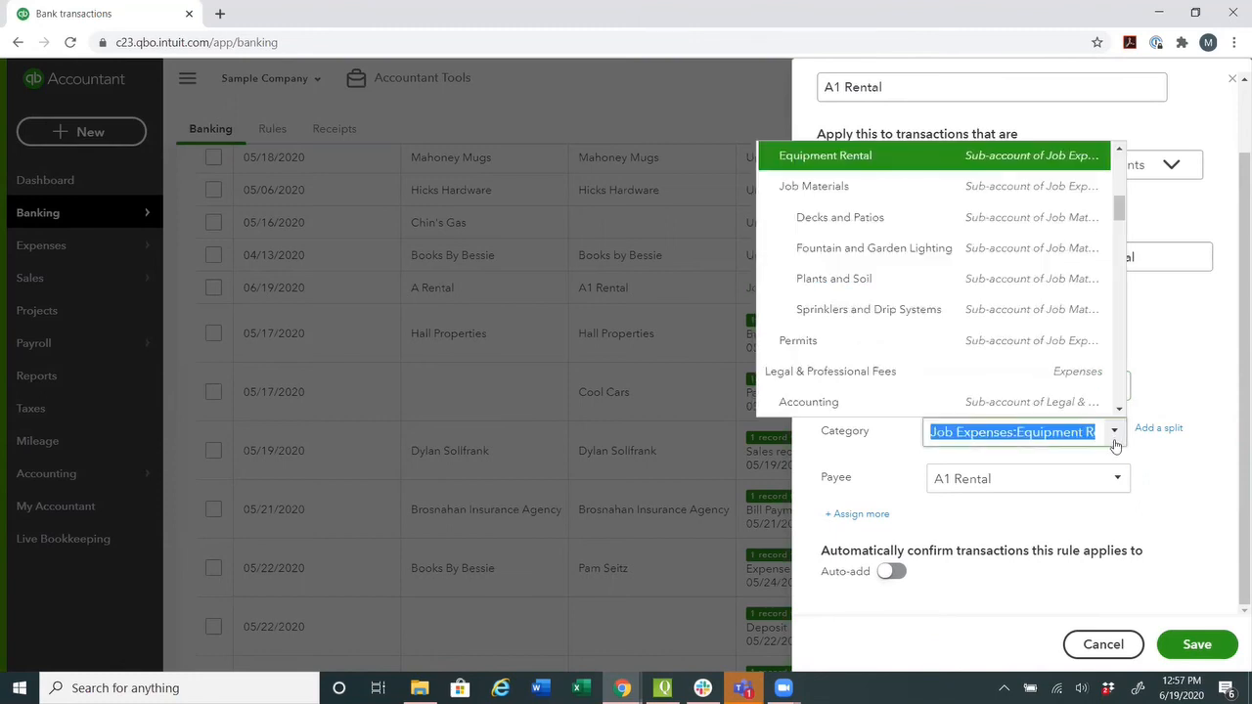
{"action": "left_click", "coordinate": [1174, 338]}
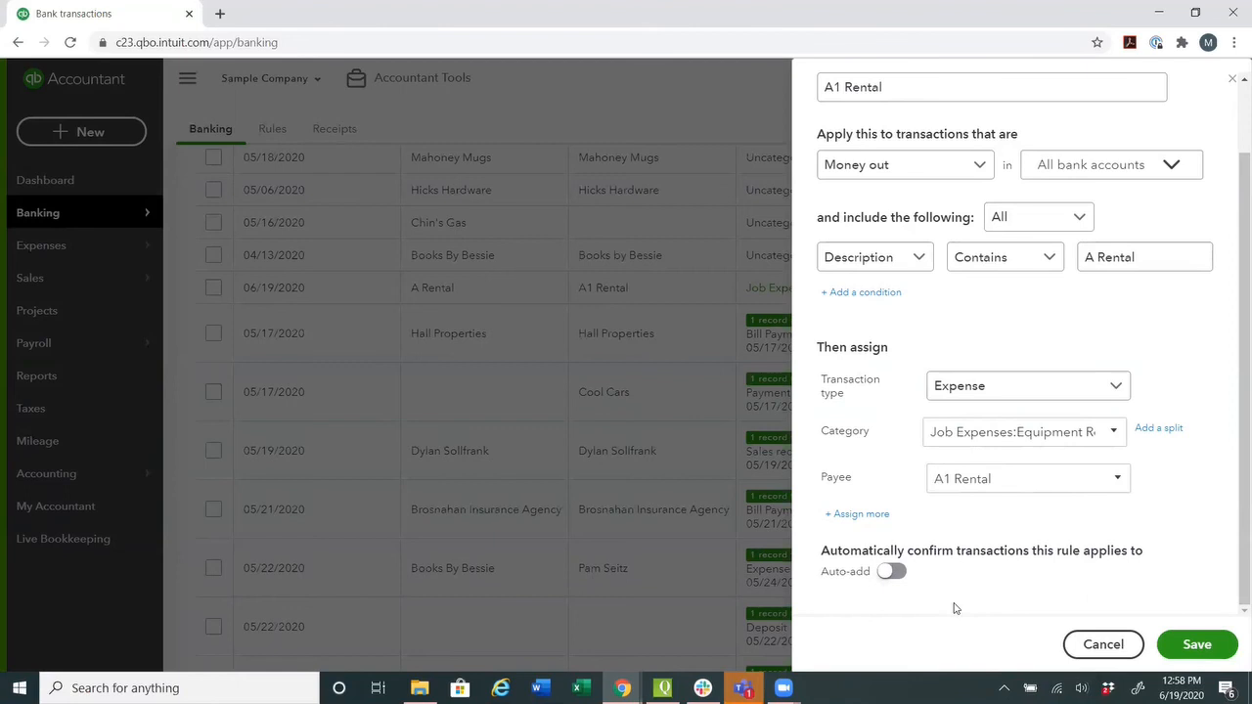
{"action": "scroll", "coordinate": [1047, 557], "scroll_direction": "up", "scroll_amount": 2}
{"action": "scroll", "coordinate": [1044, 553], "scroll_direction": "down", "scroll_amount": 2}
{"action": "left_click", "coordinate": [1201, 645]}
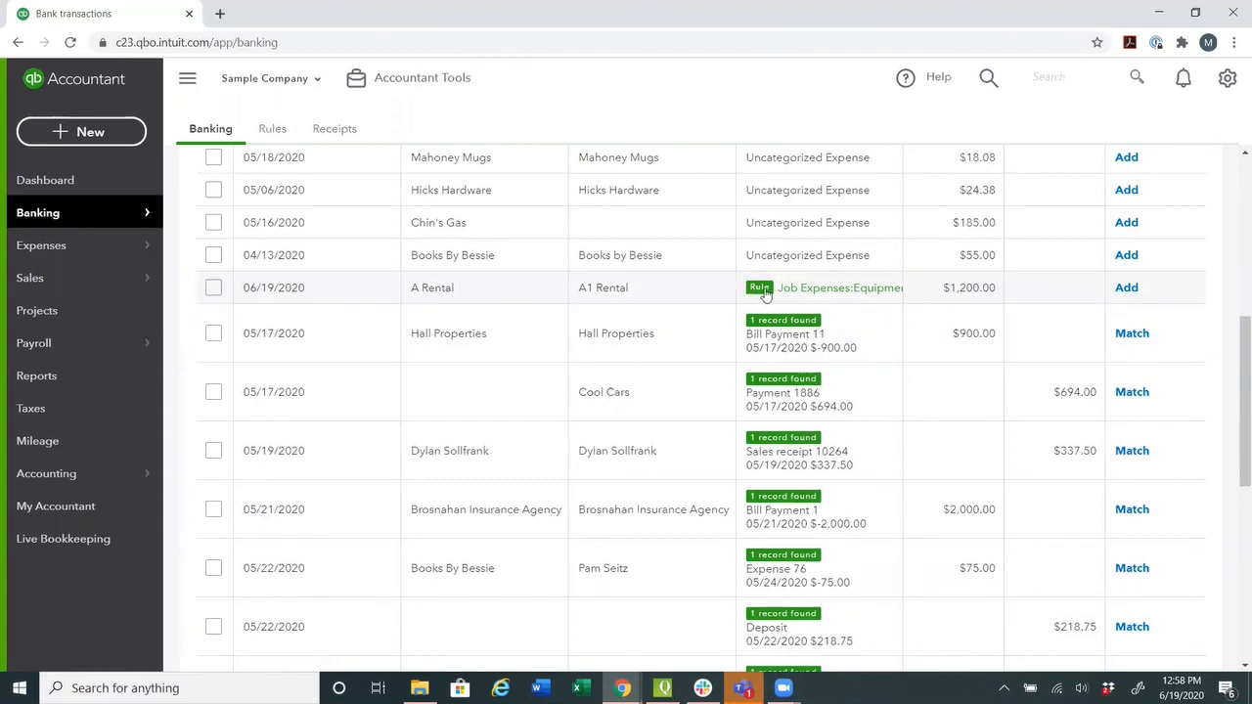
Check the rule applied to the 06/19/2020 A Rental transaction for $1,200.00 and add the transaction to the books
{"action": "left_click", "coordinate": [617, 286]}
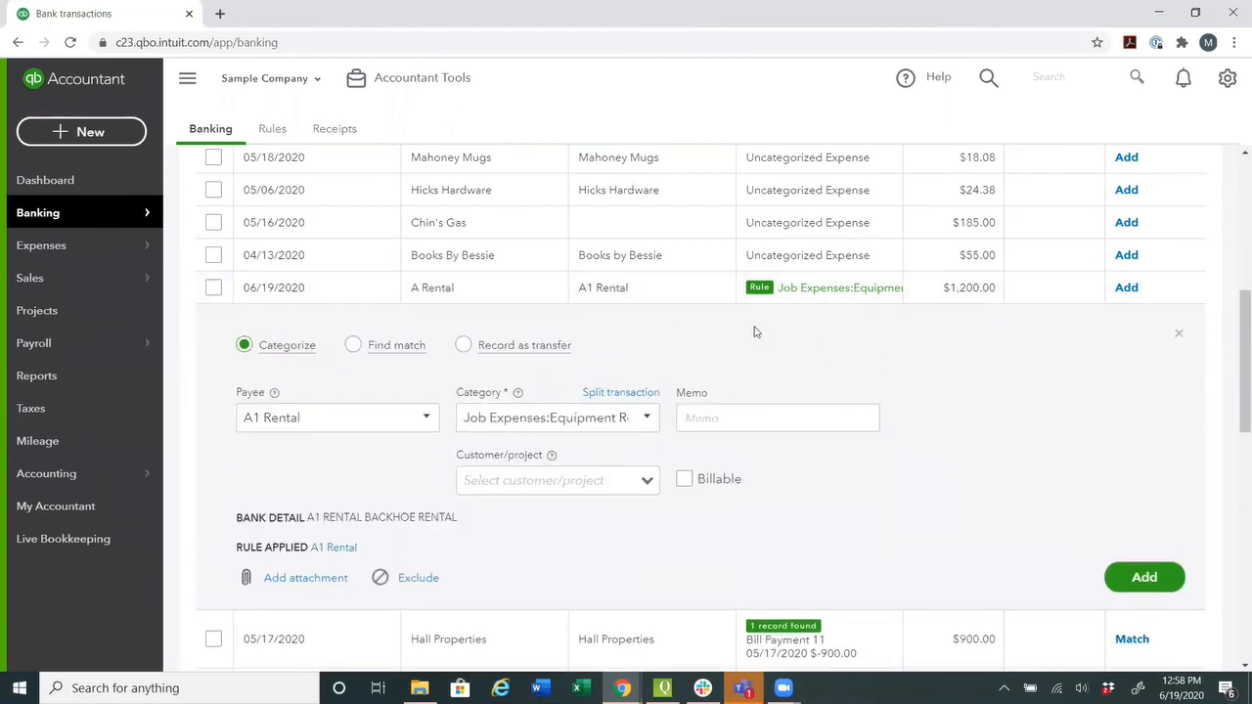
{"action": "left_click", "coordinate": [1180, 338]}
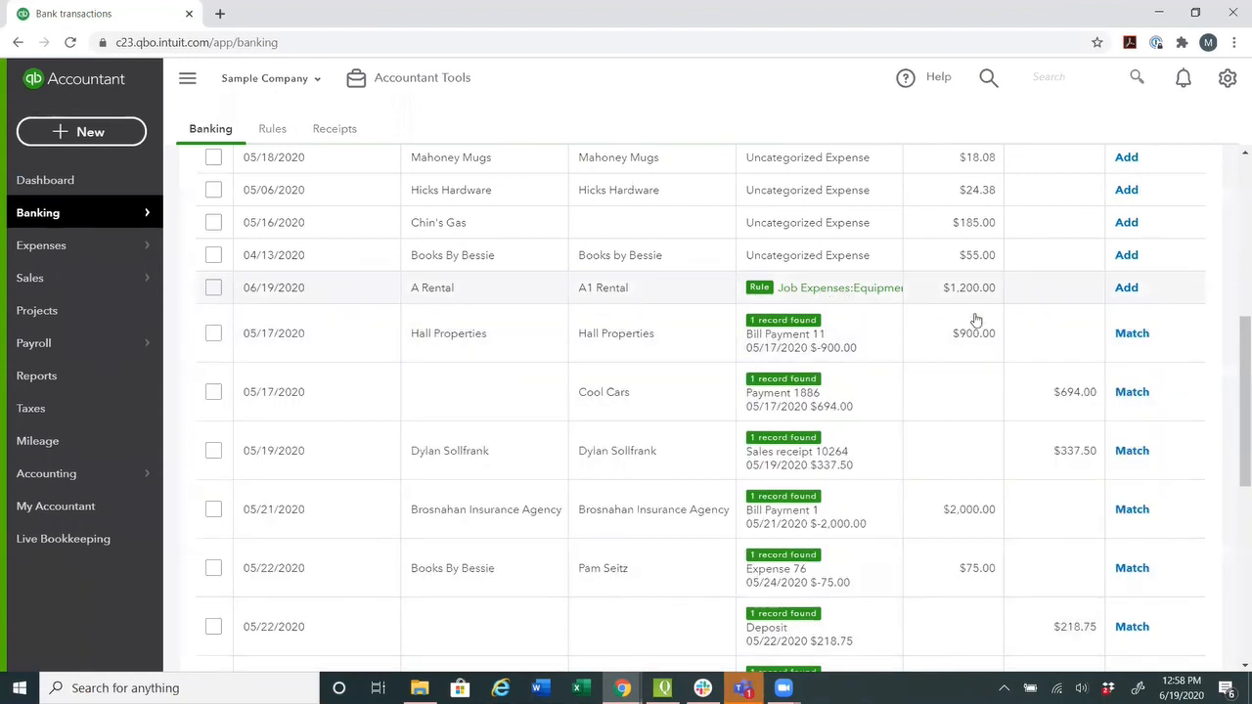
{"action": "left_click", "coordinate": [1127, 289]}
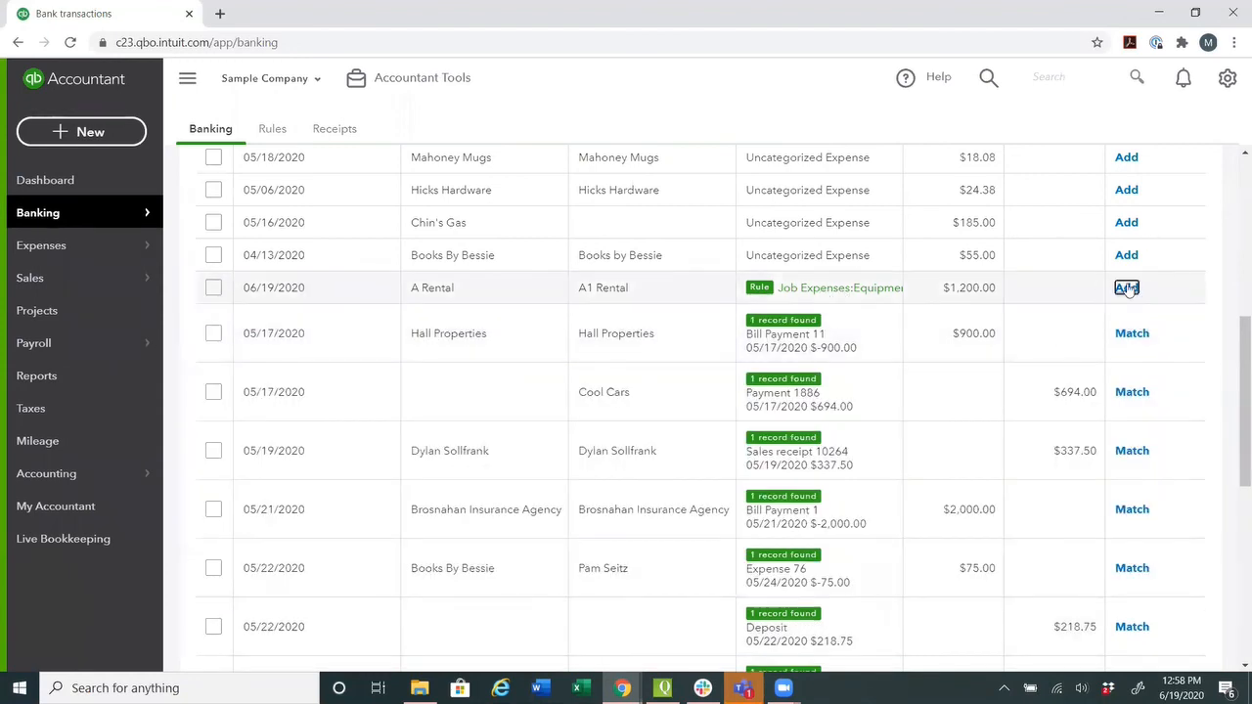